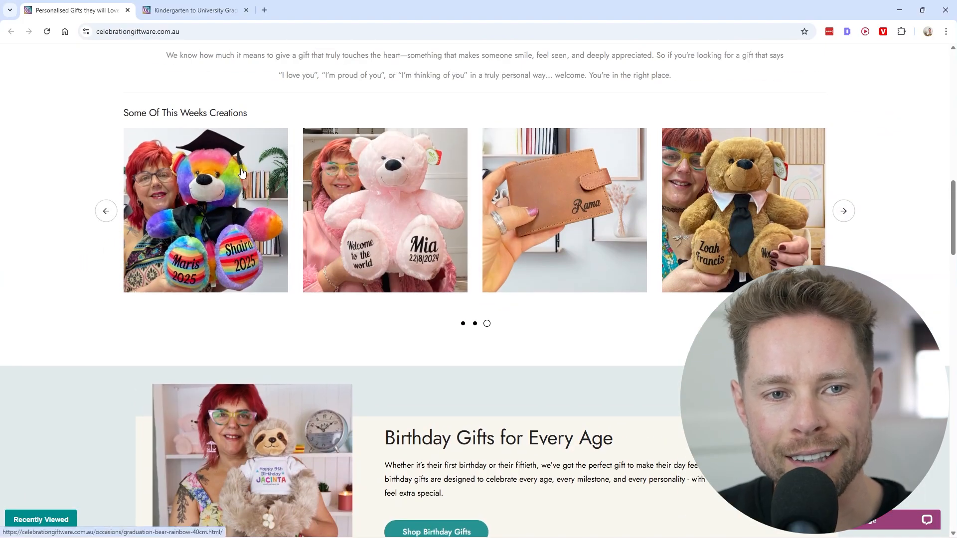
- Examine the bright blue graduation bear's product page, including its personalised details for Foot 1, Foot 2 and Font Colour
key("ctrl+Tab")
scroll(230, 195, "down", 2)
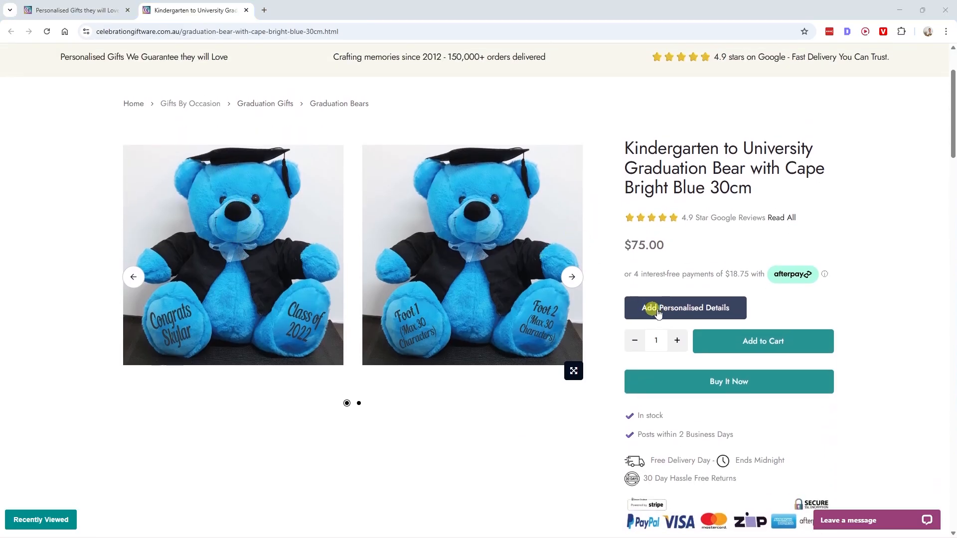
left_click(682, 309)
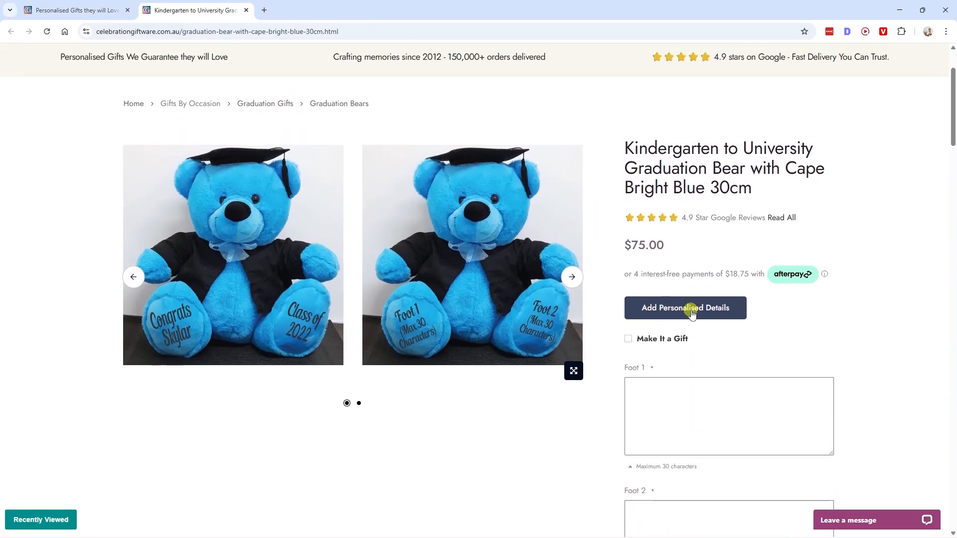
scroll(700, 315, "down", 2)
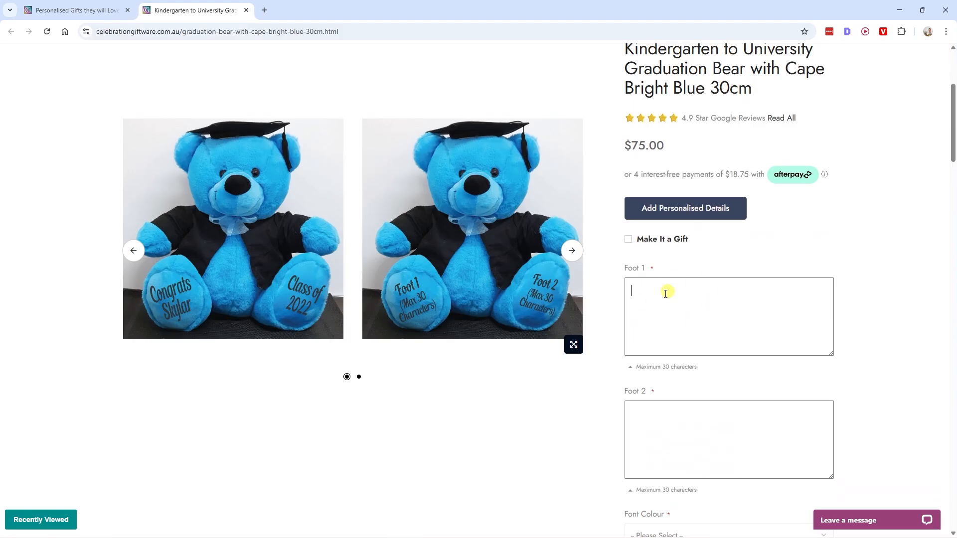
scroll(570, 279, "down", 1)
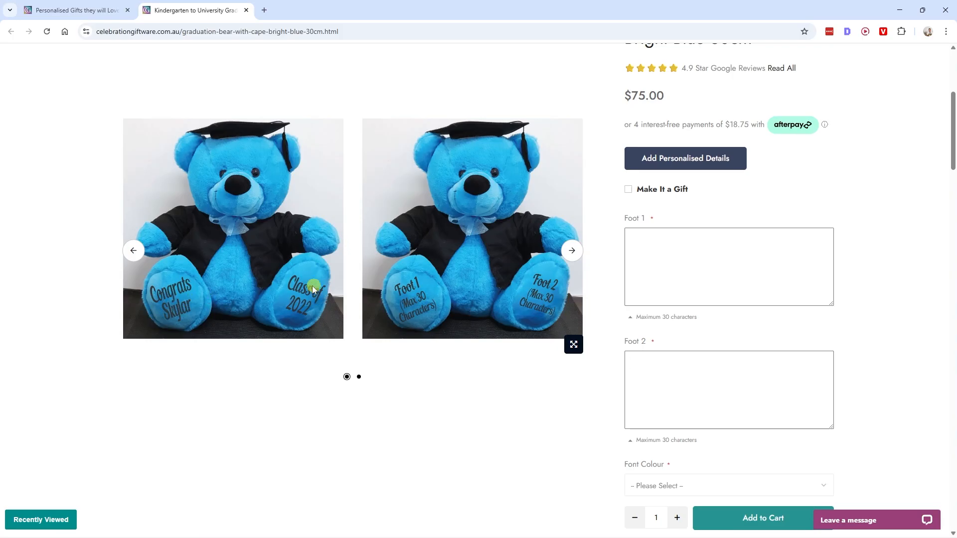
scroll(708, 349, "down", 4)
left_click(665, 285)
left_click(671, 332)
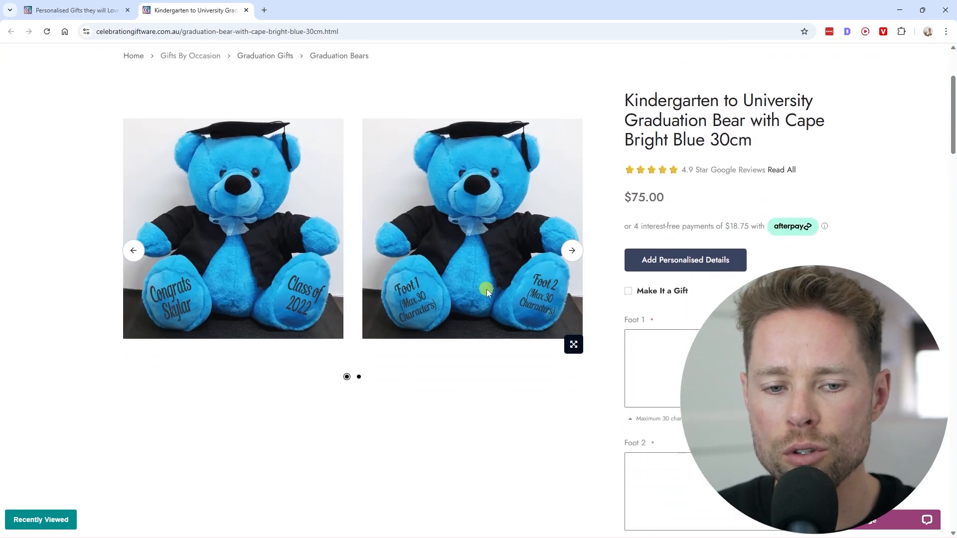
scroll(486, 289, "up", 1)
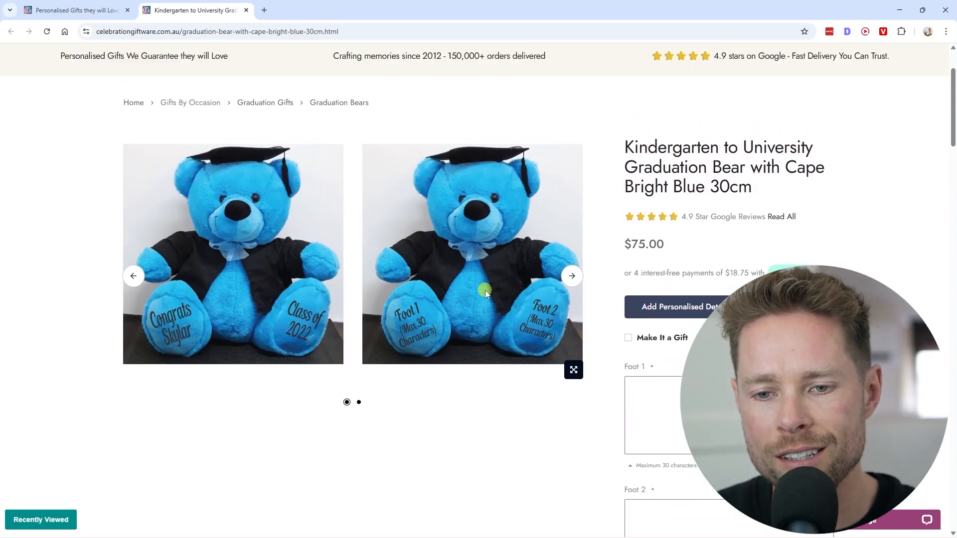
scroll(474, 297, "up", 2)
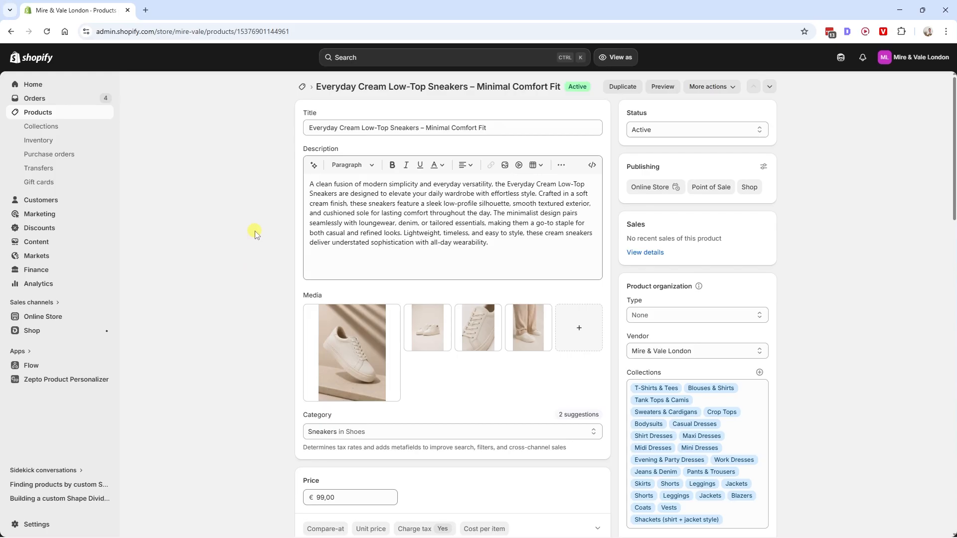
- Review the Everyday Cream Low-Top Sneakers product in the Shopify admin and check which variant options can be added
scroll(256, 231, "down", 1)
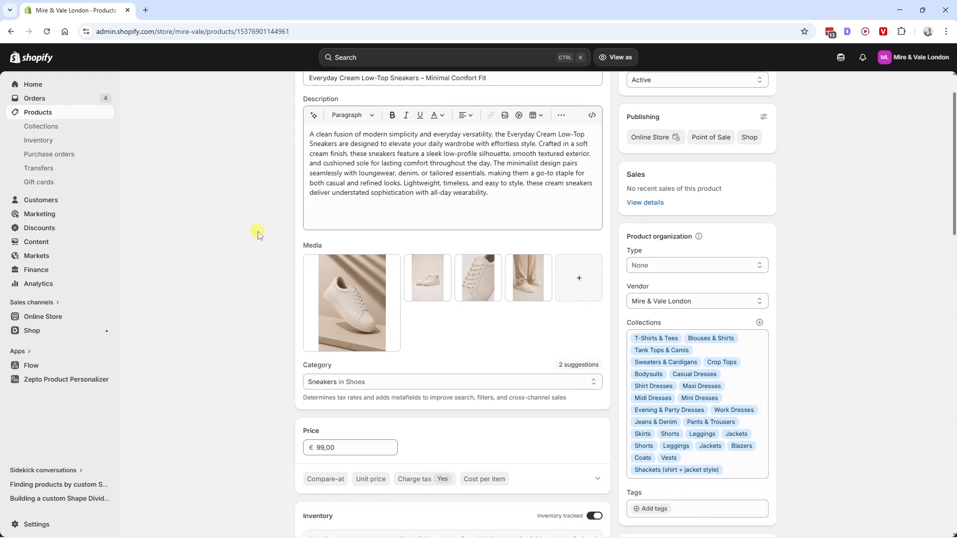
scroll(254, 231, "up", 1)
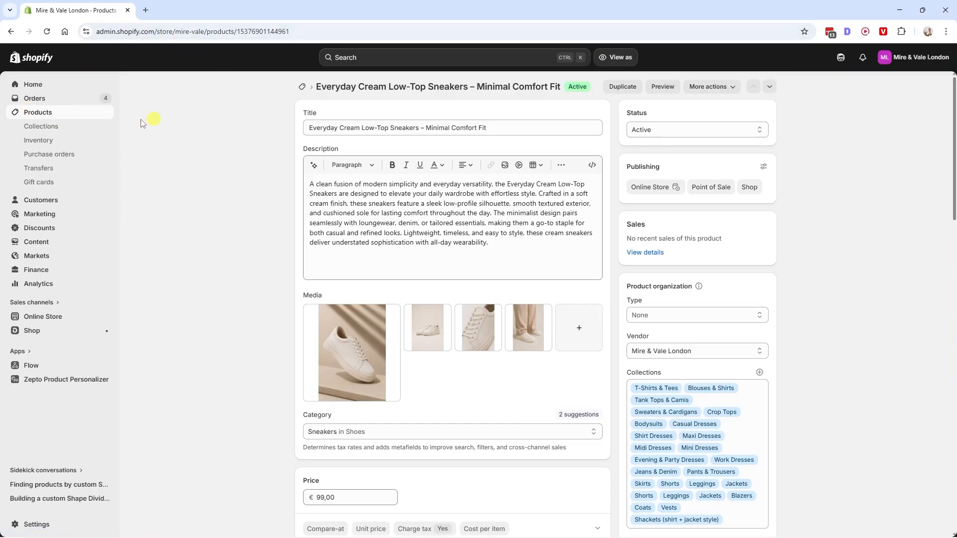
scroll(178, 222, "down", 7)
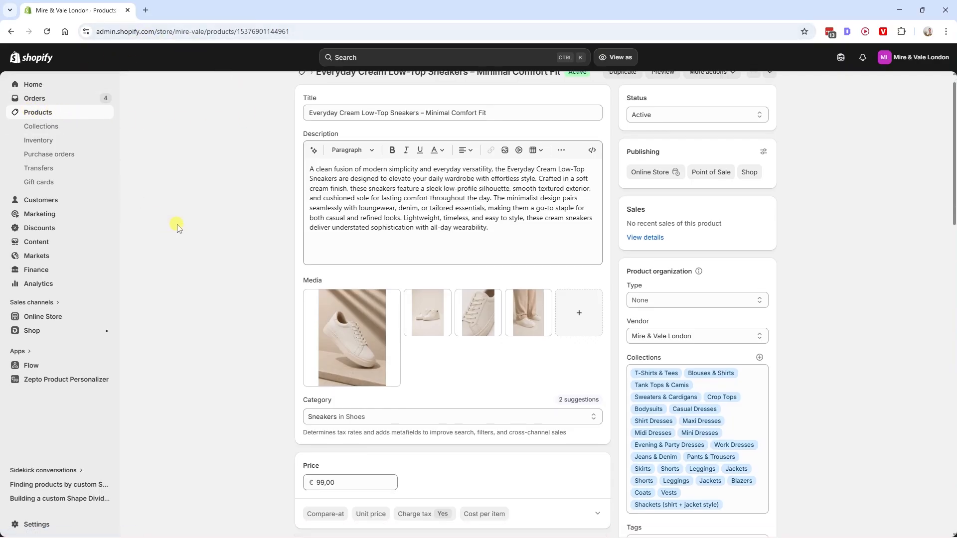
scroll(241, 256, "down", 4)
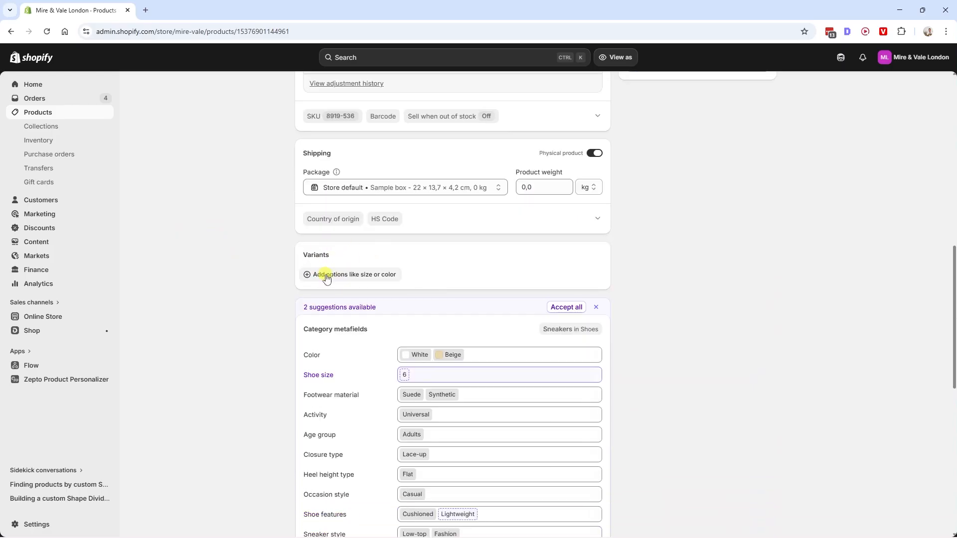
left_click(353, 274)
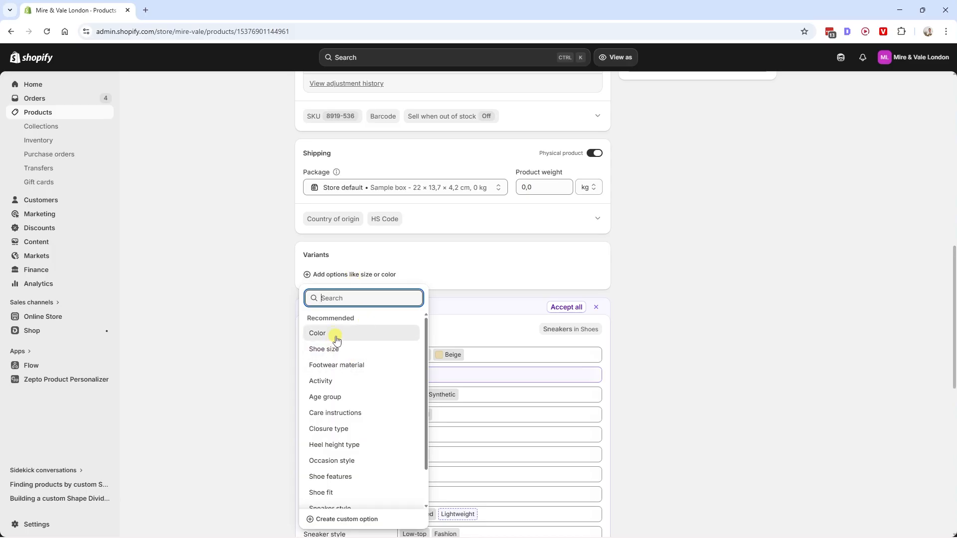
left_click(257, 365)
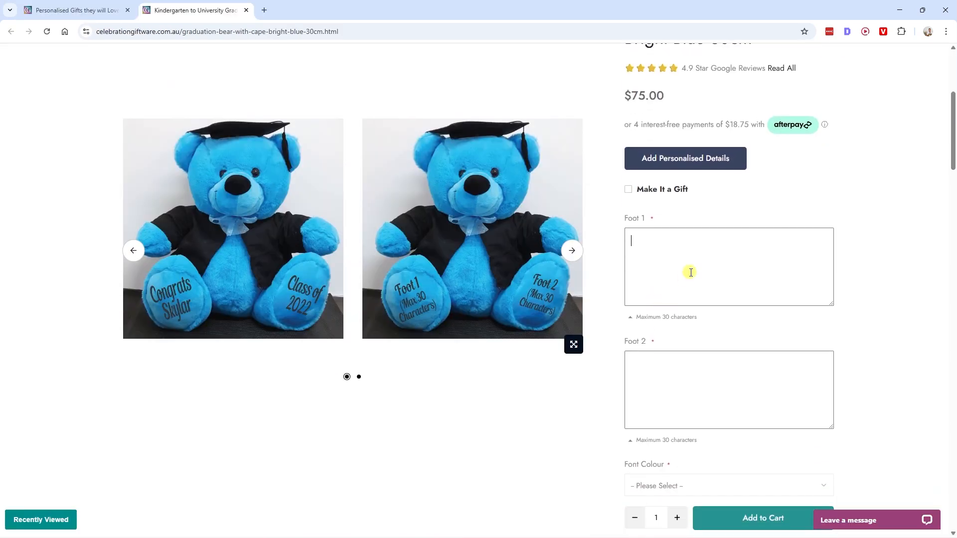
- Compare product personalizer apps such as Zepto, look over example personalised product pages, and read the Shopify trial offer
scroll(679, 369, "down", 3)
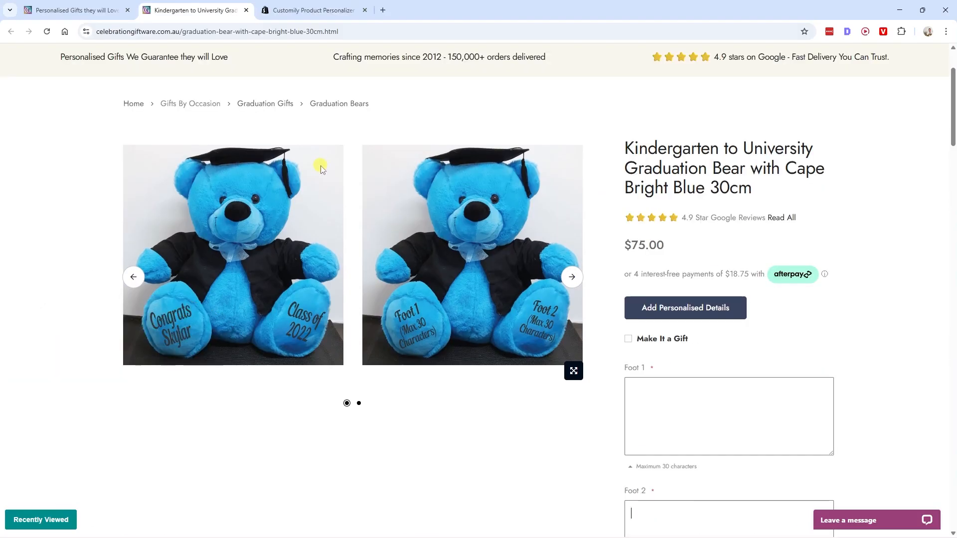
left_click(289, 10)
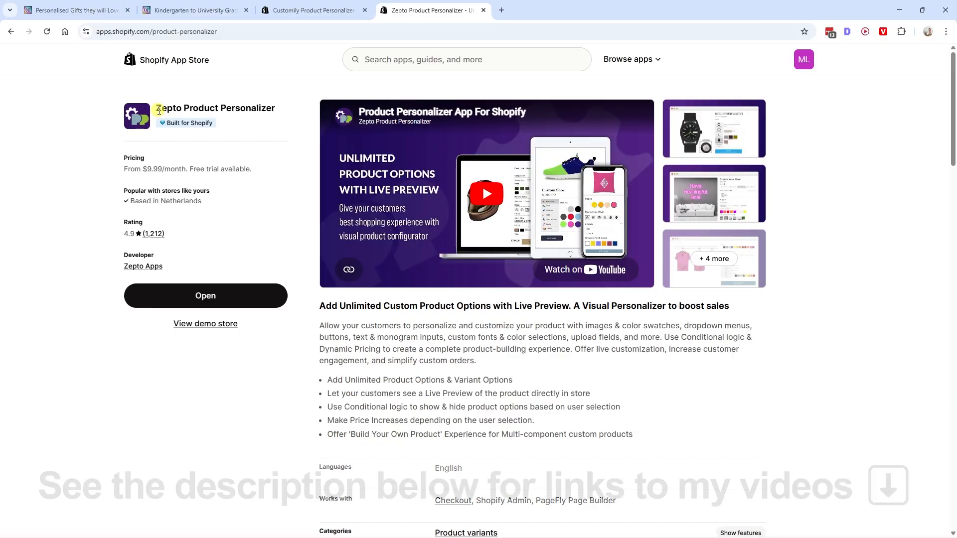
left_click_drag(158, 108, 279, 114)
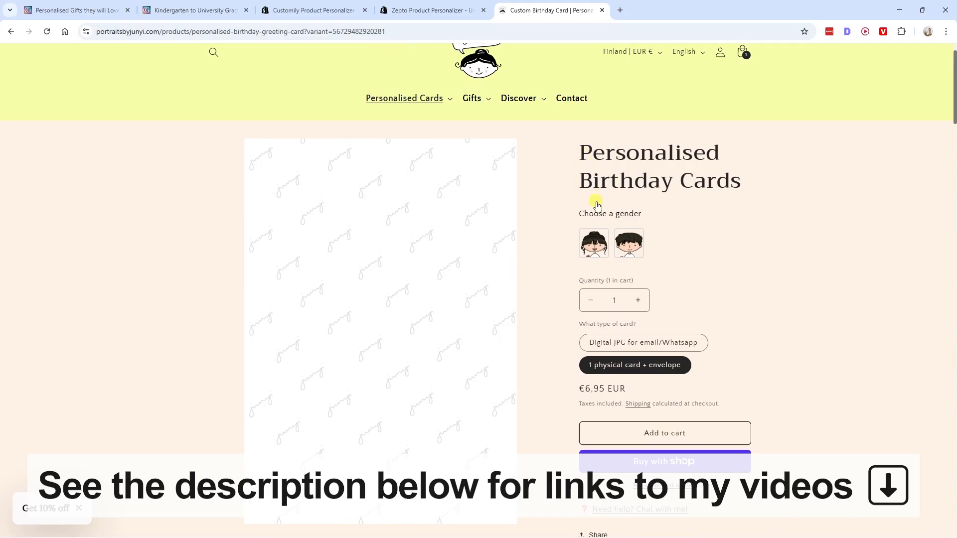
left_click_drag(578, 151, 740, 174)
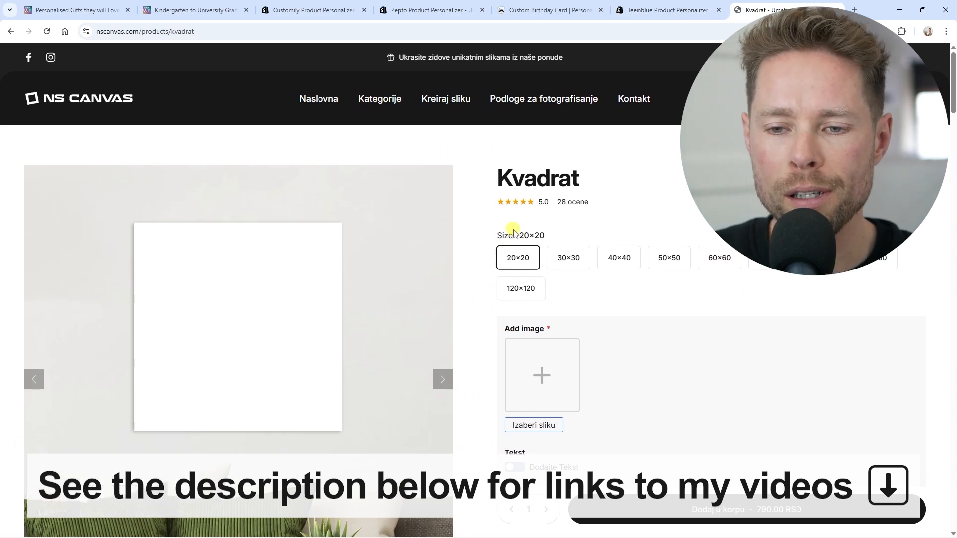
scroll(385, 222, "down", 2)
scroll(527, 305, "up", 1)
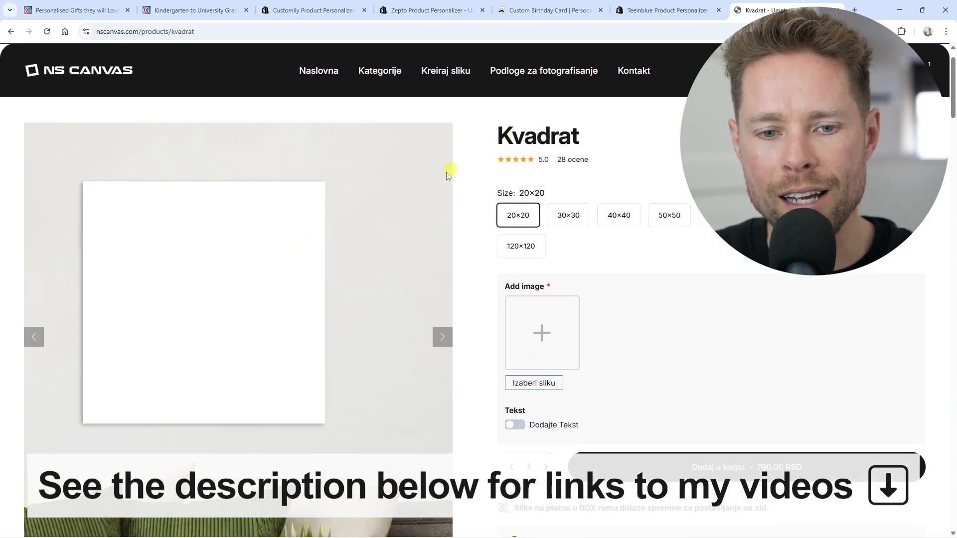
scroll(544, 299, "down", 1)
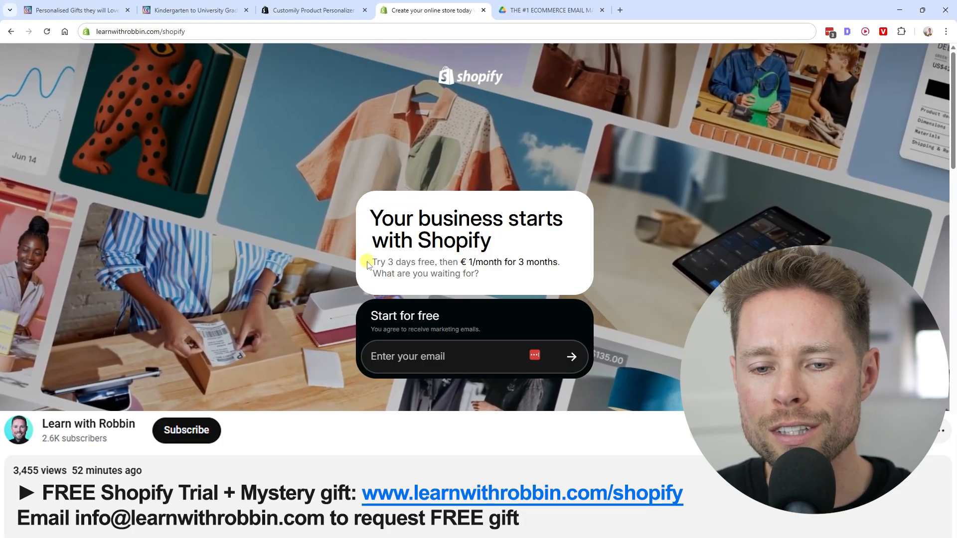
left_click_drag(368, 263, 472, 263)
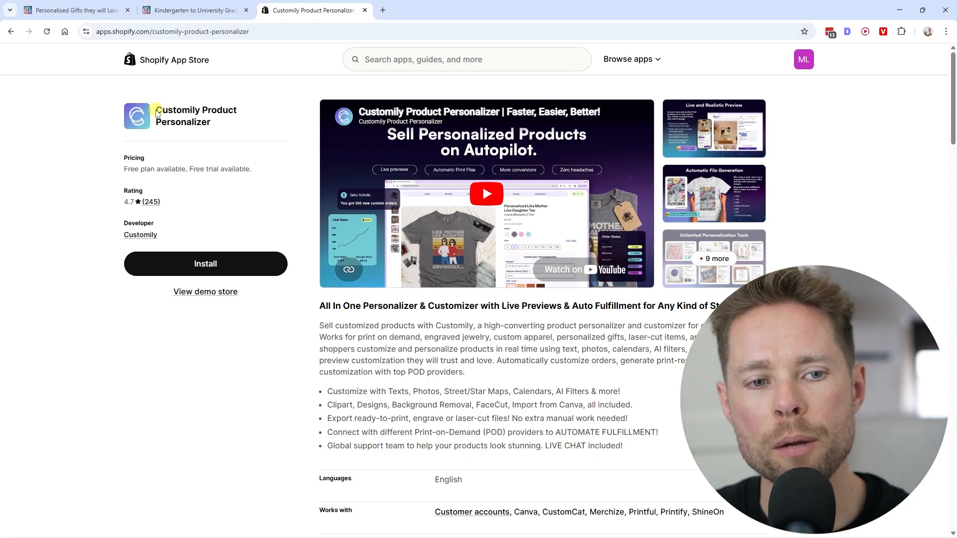
- Install the Customily Product Personalizer app from the Shopify App Store and authorise its access to the store
left_click_drag(158, 107, 222, 126)
left_click(219, 127)
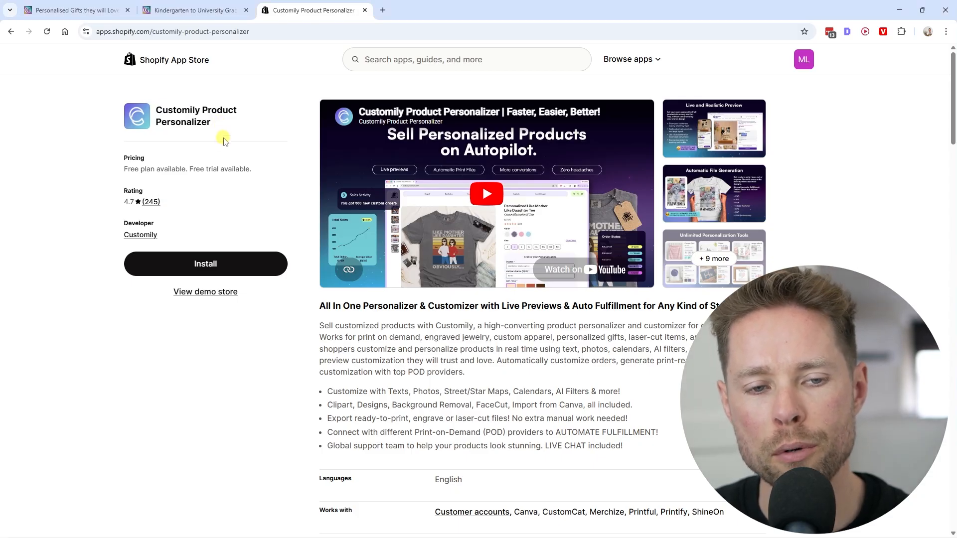
left_click(216, 266)
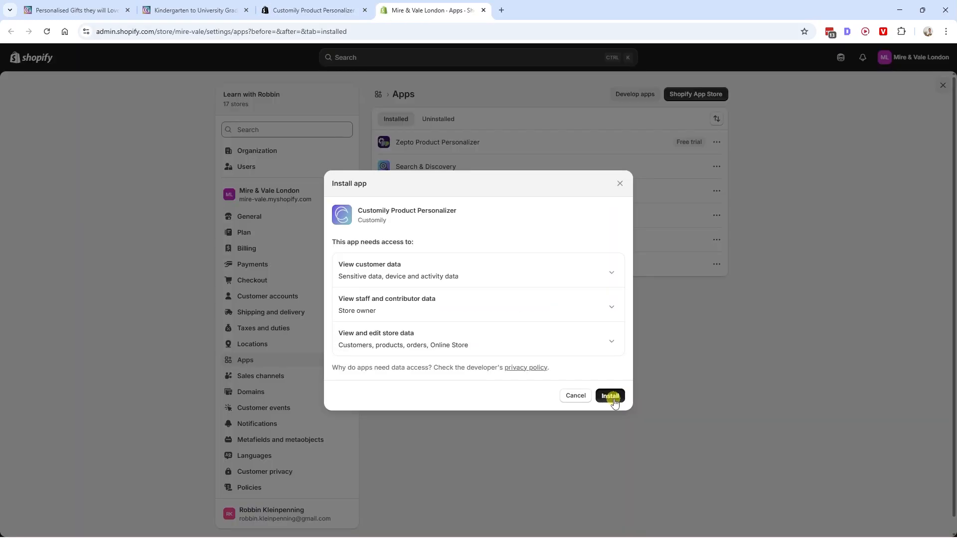
left_click(614, 399)
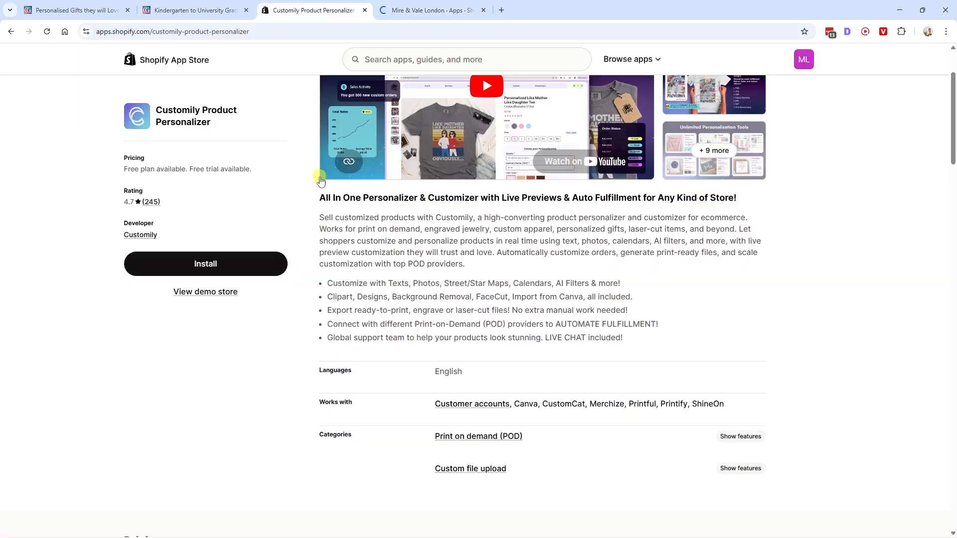
- Review the pricing and free trial terms of the Customily Plan on the app's listing
scroll(321, 176, "down", 8)
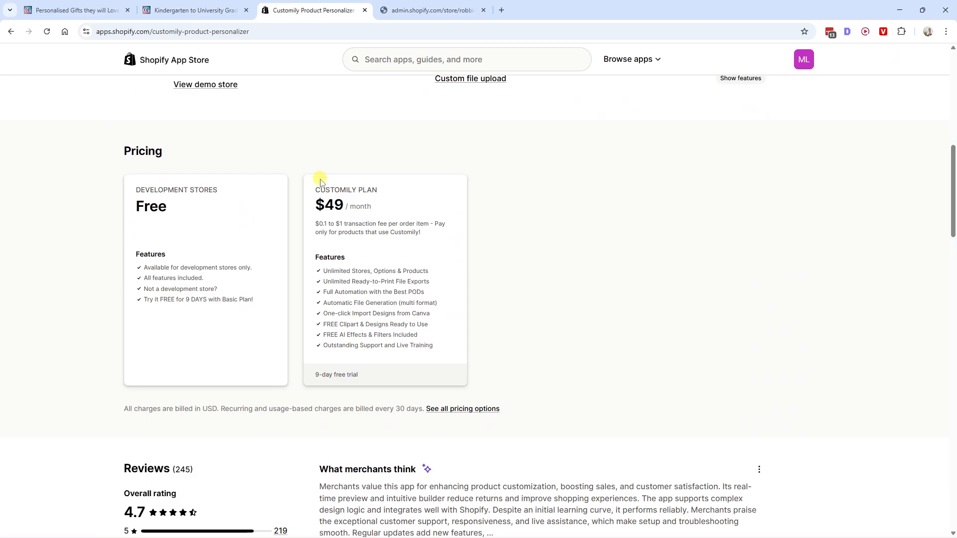
scroll(143, 192, "down", 2)
scroll(171, 188, "up", 2)
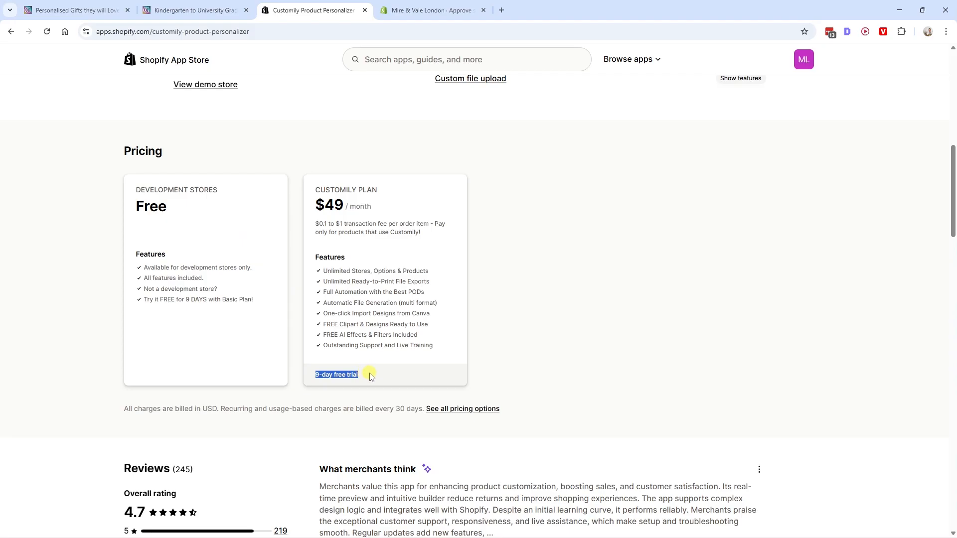
left_click_drag(315, 205, 363, 203)
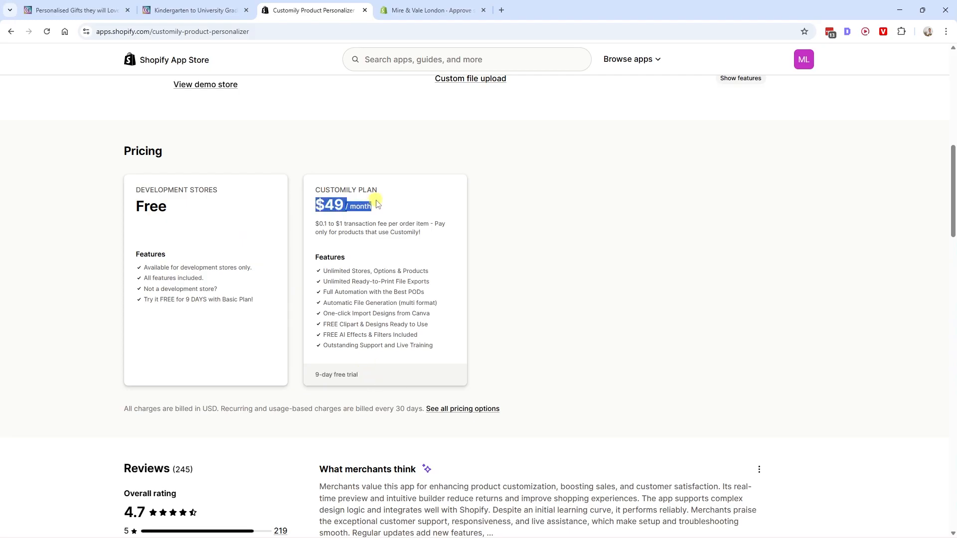
- Check the free trial terms of the Customily Plan and approve the app subscription
left_click_drag(629, 165, 673, 162)
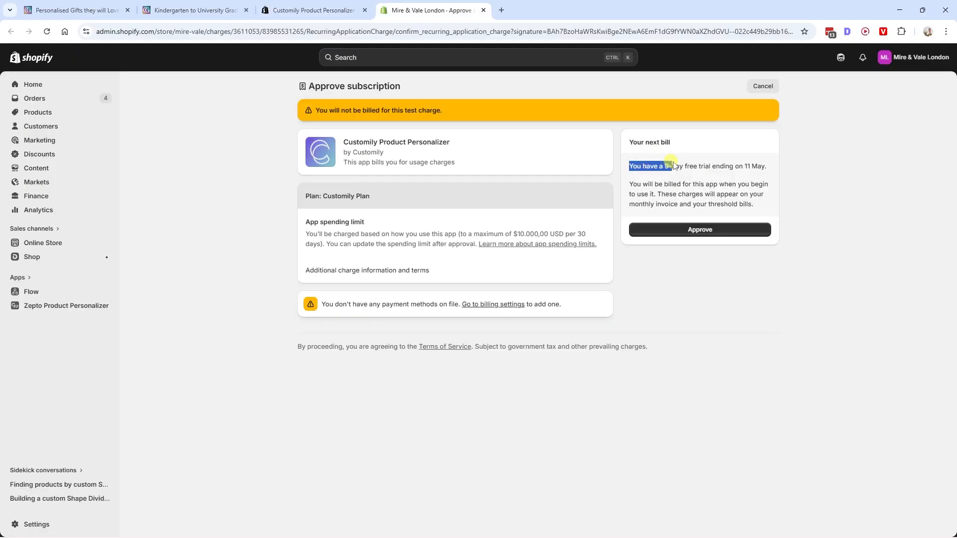
left_click(752, 166)
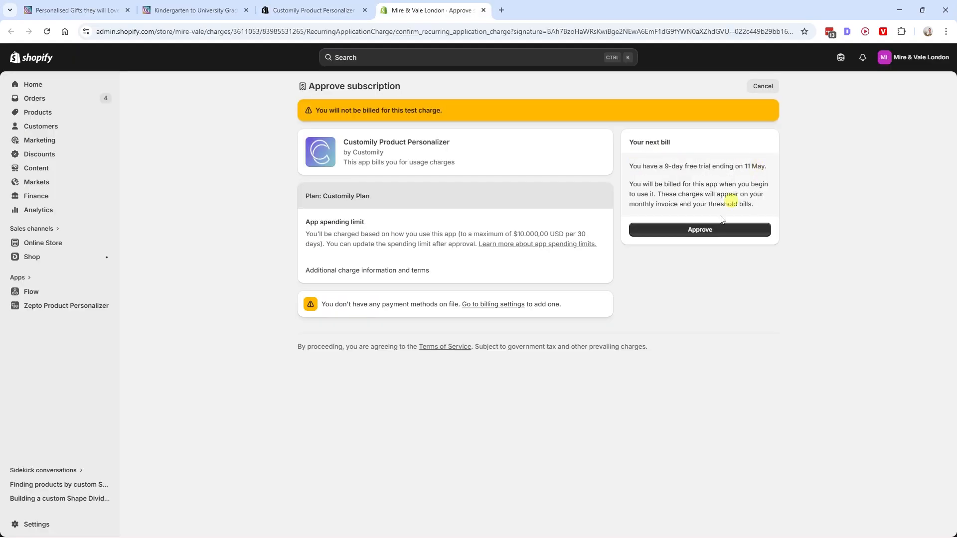
left_click(706, 231)
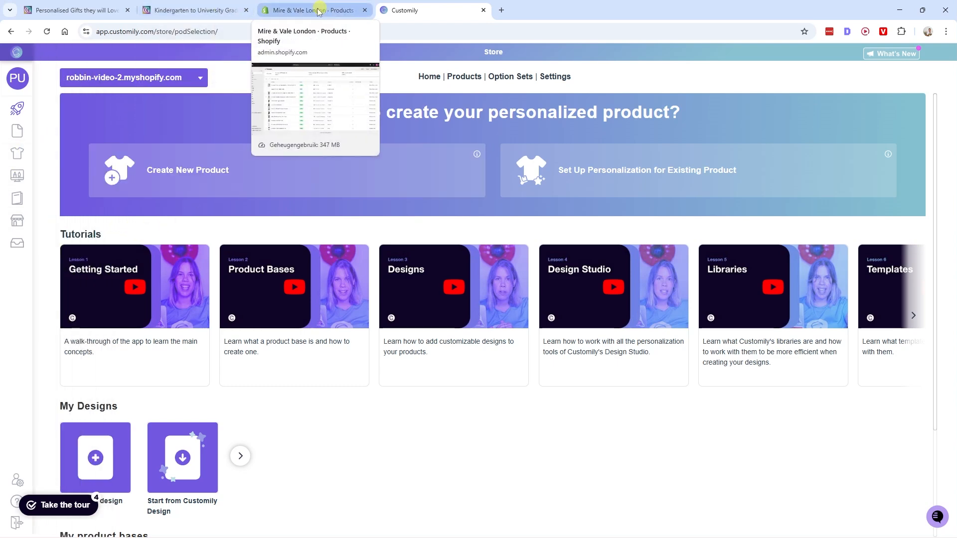
- Start a new product in the Shopify admin and give it the title "Signature Graduation Bear"
left_click(215, 14)
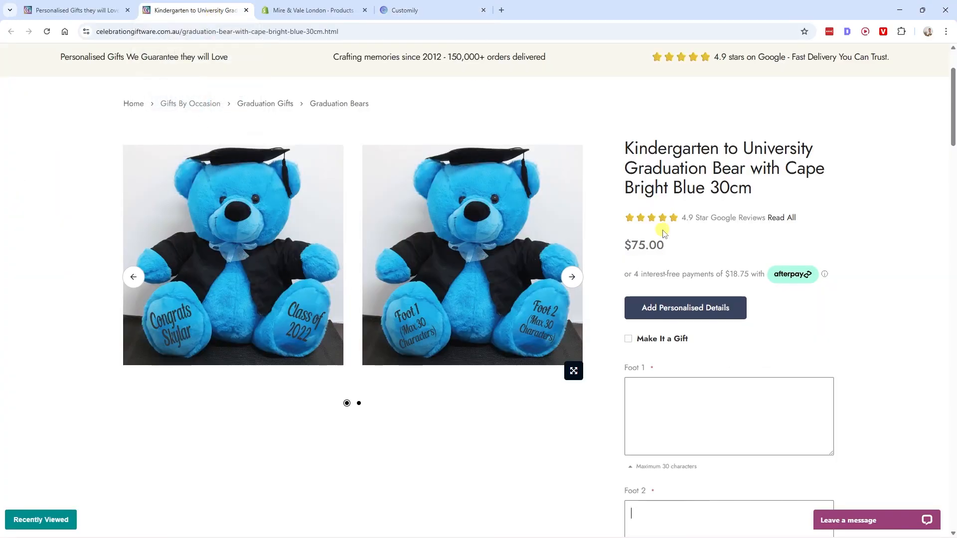
left_click(319, 11)
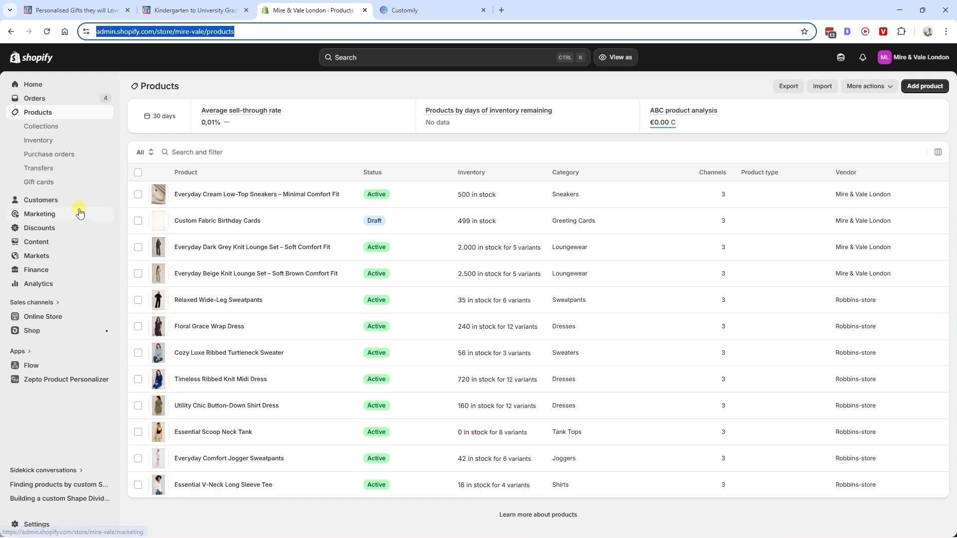
left_click(930, 86)
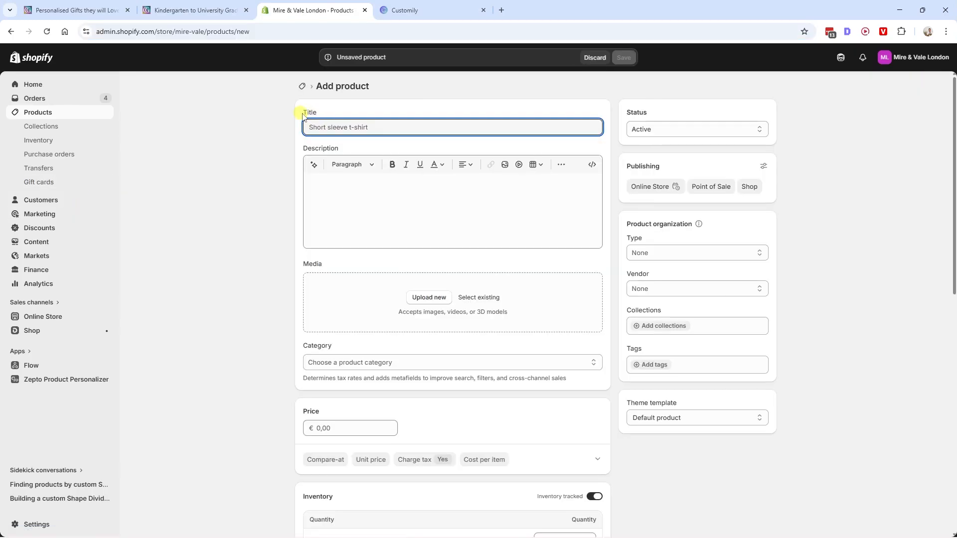
type("Signature Graduation Bear")
left_click_drag(352, 126, 295, 149)
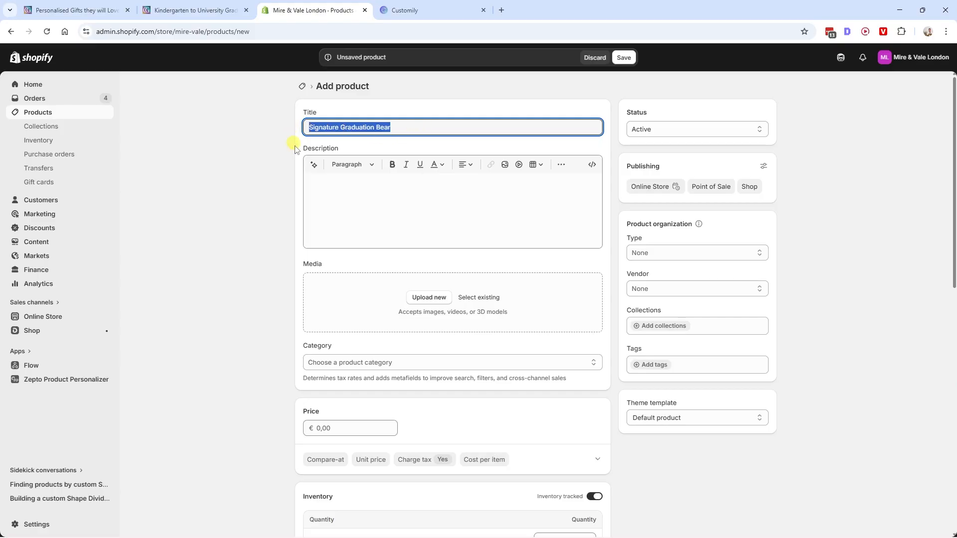
- Set the Signature Graduation Bear's price to €49,99 and its shop location quantity to 500
scroll(407, 217, "down", 3)
left_click(360, 279)
type("4")
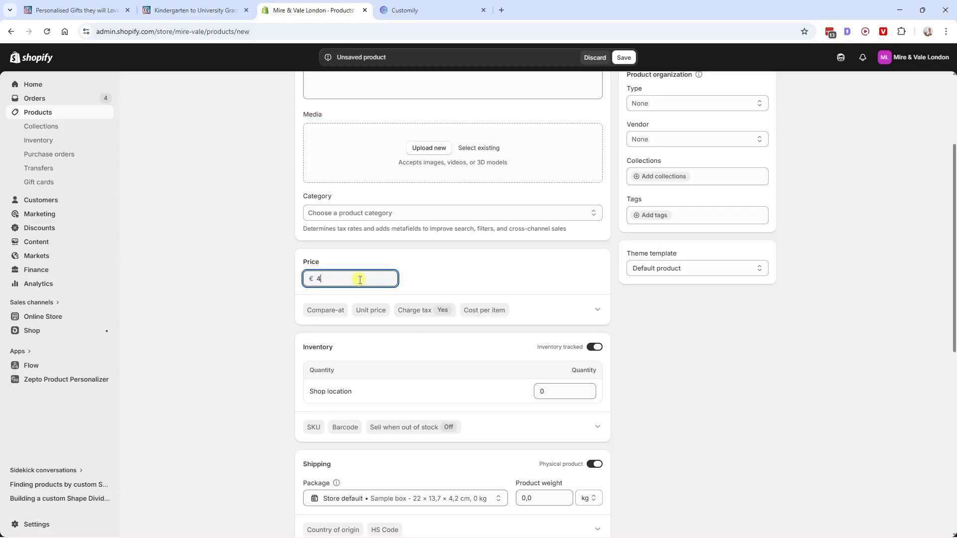
scroll(360, 280, "down", 2)
left_click_drag(555, 293, 503, 299)
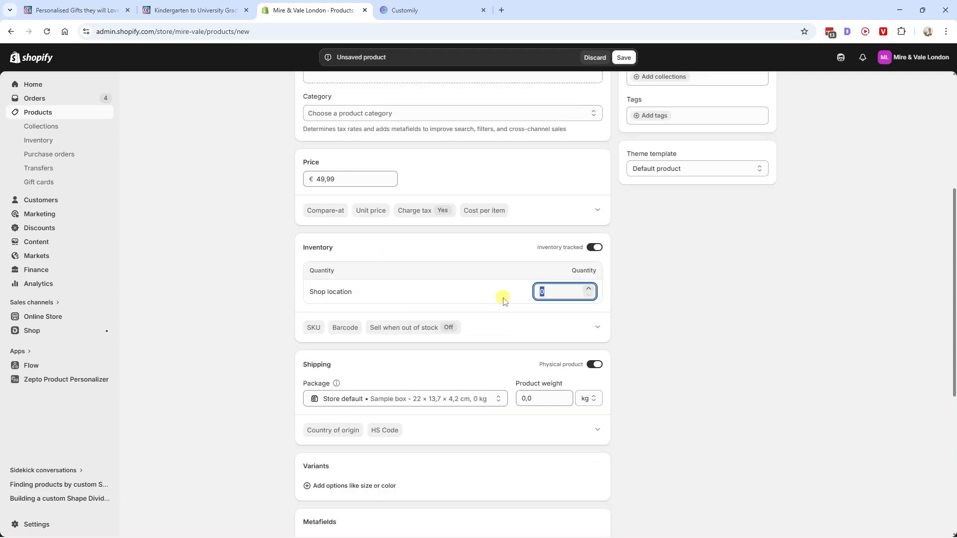
type("500")
scroll(503, 299, "up", 5)
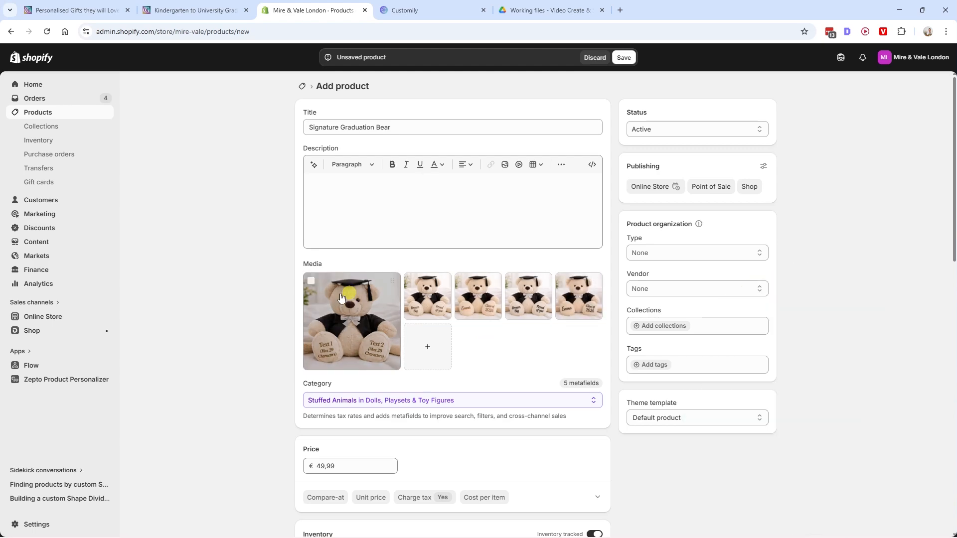
left_click(546, 10)
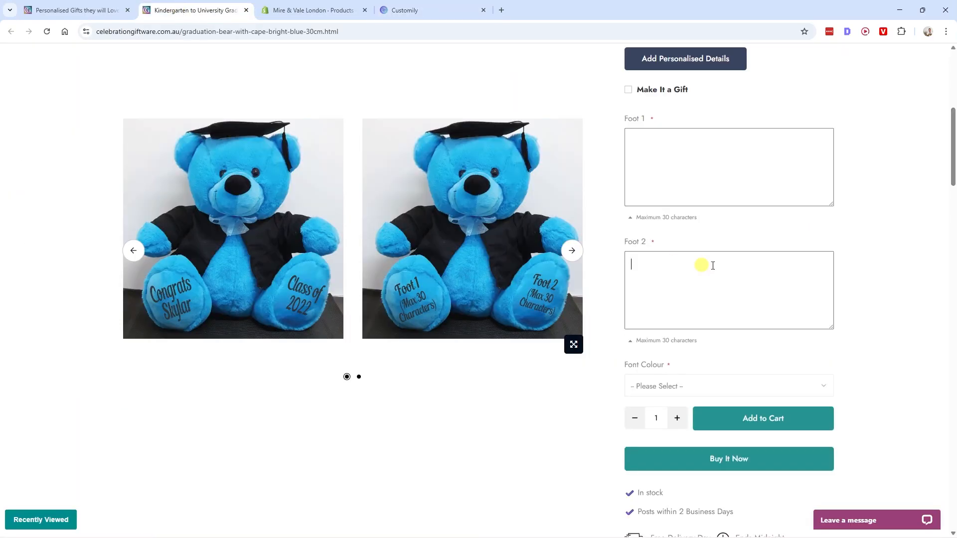
- Compare the Foot 1 and Foot 2 fields on the reference bear page with the options in Customily's "Signature Graduation Bear (North Wick)" set
left_click(699, 149)
left_click(705, 301)
left_click(405, 11)
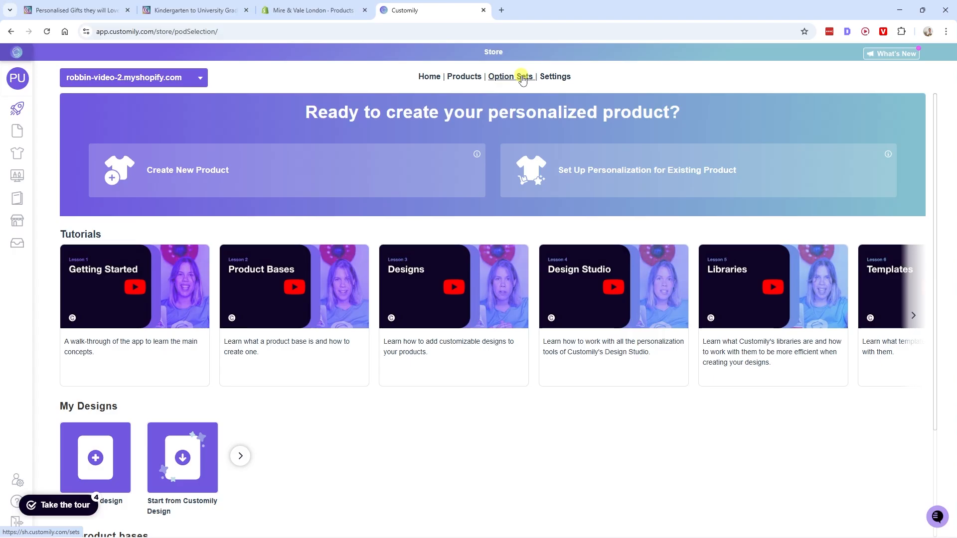
left_click(522, 78)
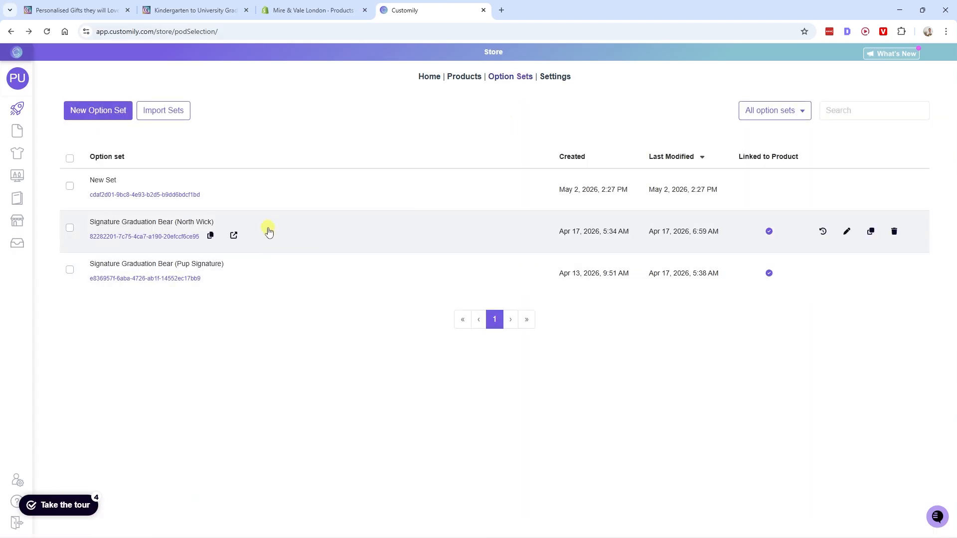
left_click(268, 232)
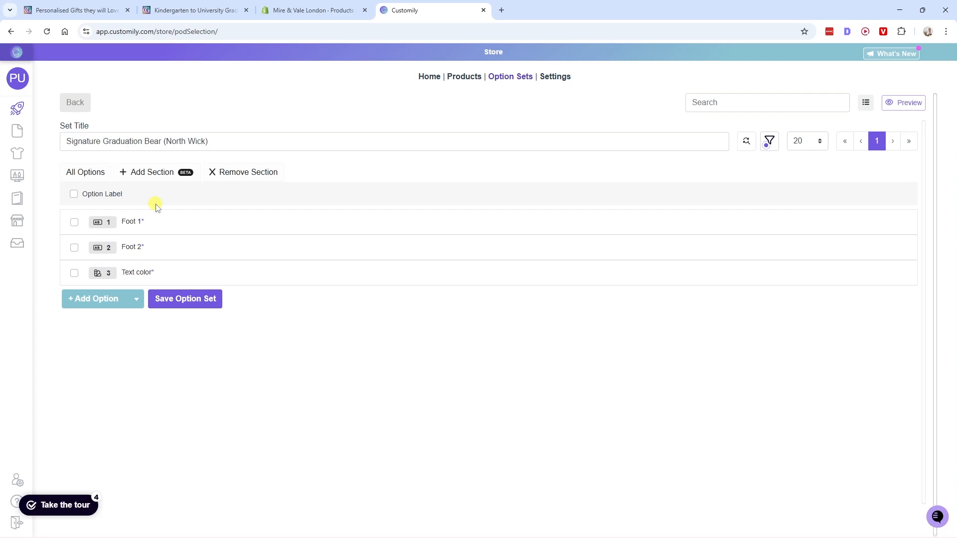
left_click(214, 10)
scroll(590, 164, "up", 5)
scroll(646, 209, "down", 2)
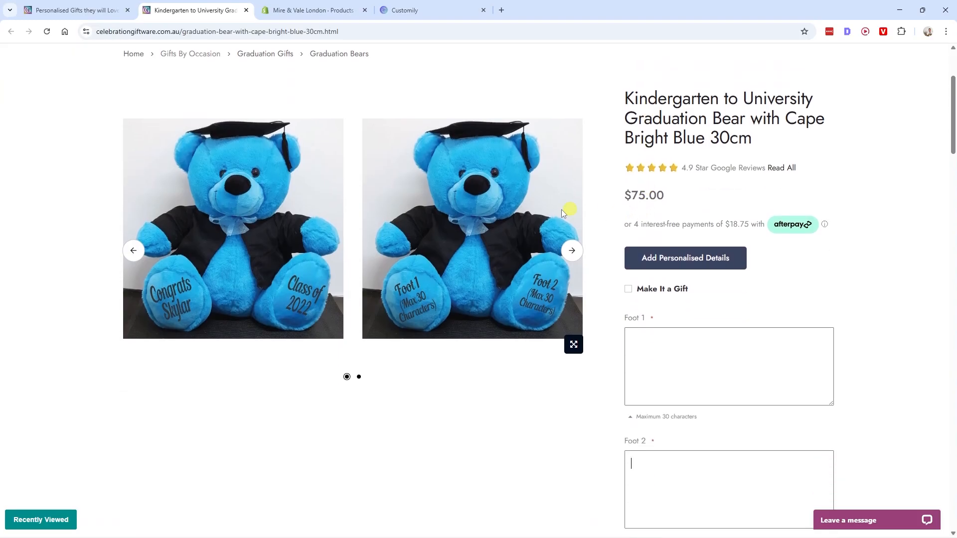
left_click(398, 10)
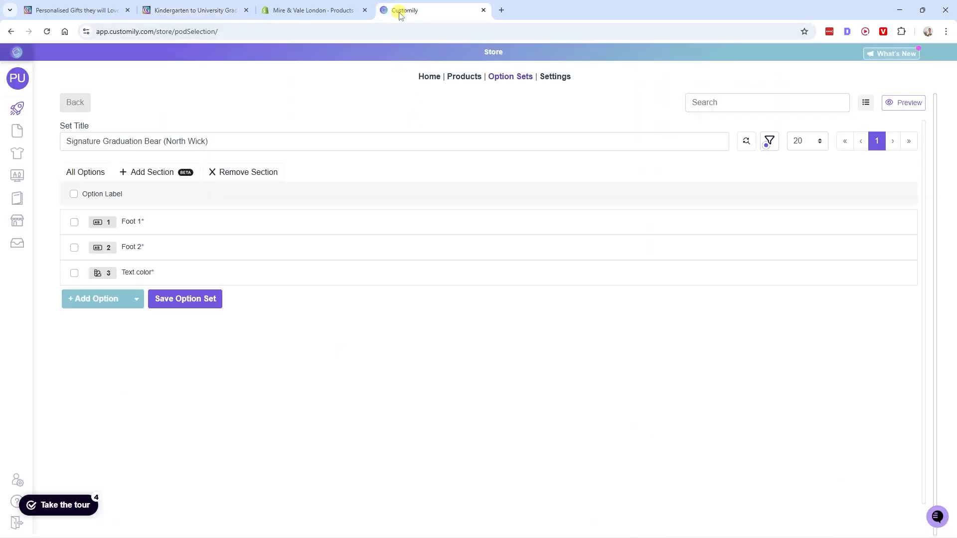
left_click(72, 106)
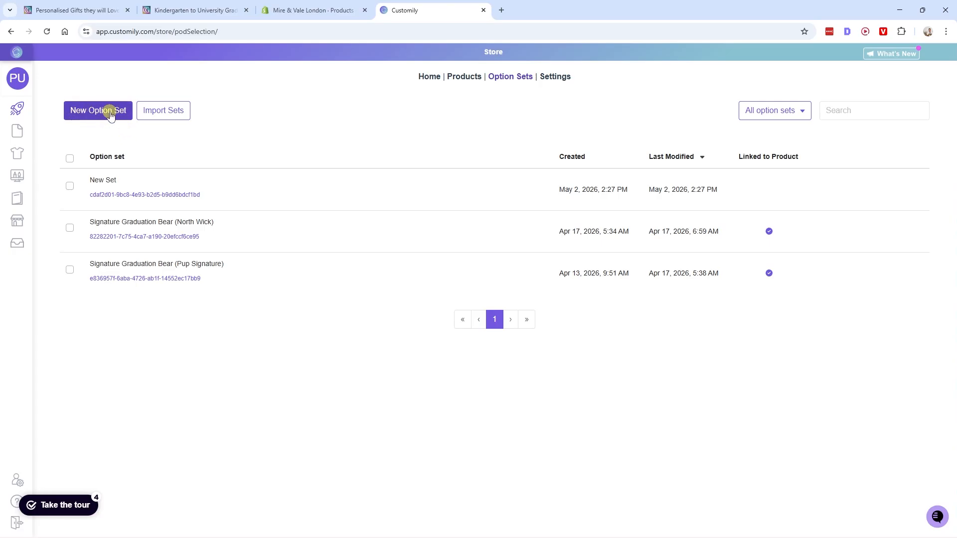
- Create a new option set titled "Signature Graduation Bear" and save it
left_click(111, 115)
left_click_drag(112, 141, 71, 141)
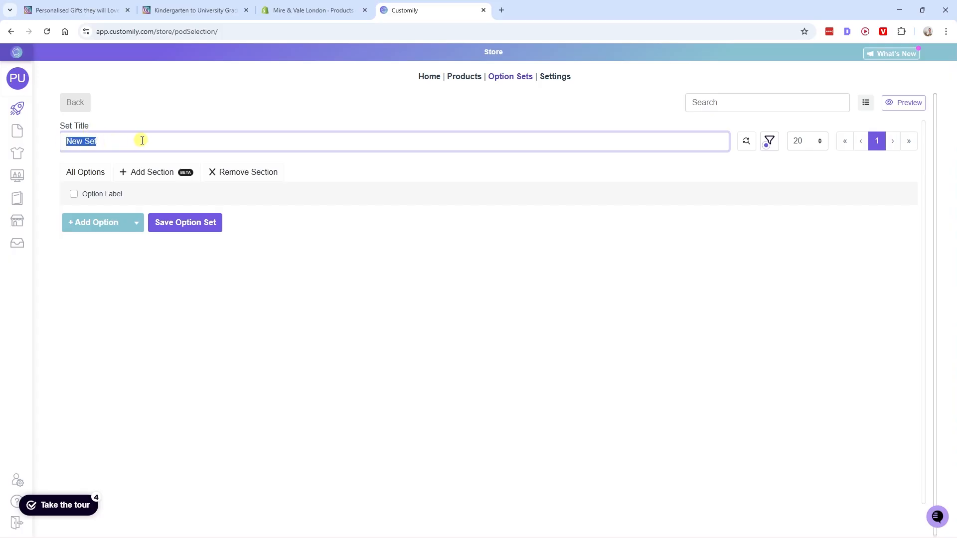
type("Signature Graduation Bear")
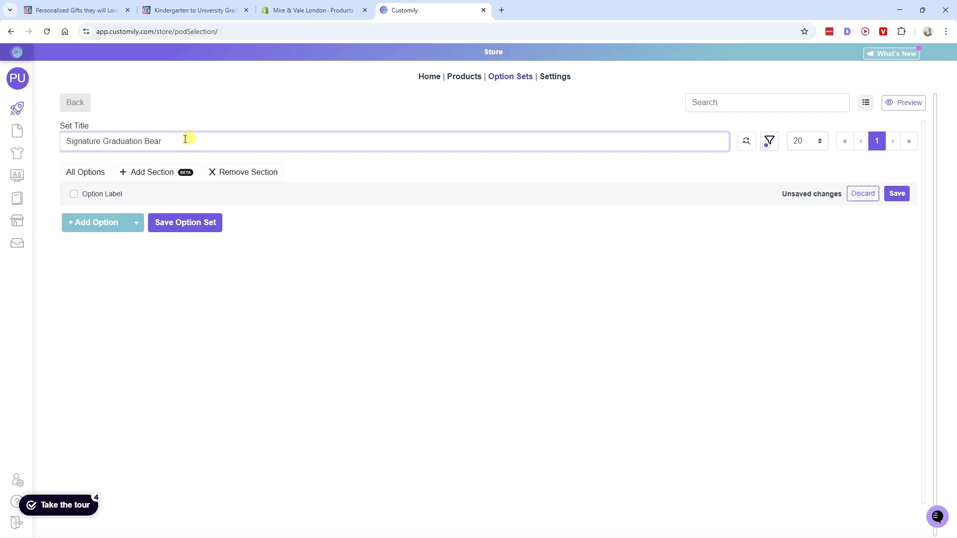
left_click_drag(185, 140, 68, 141)
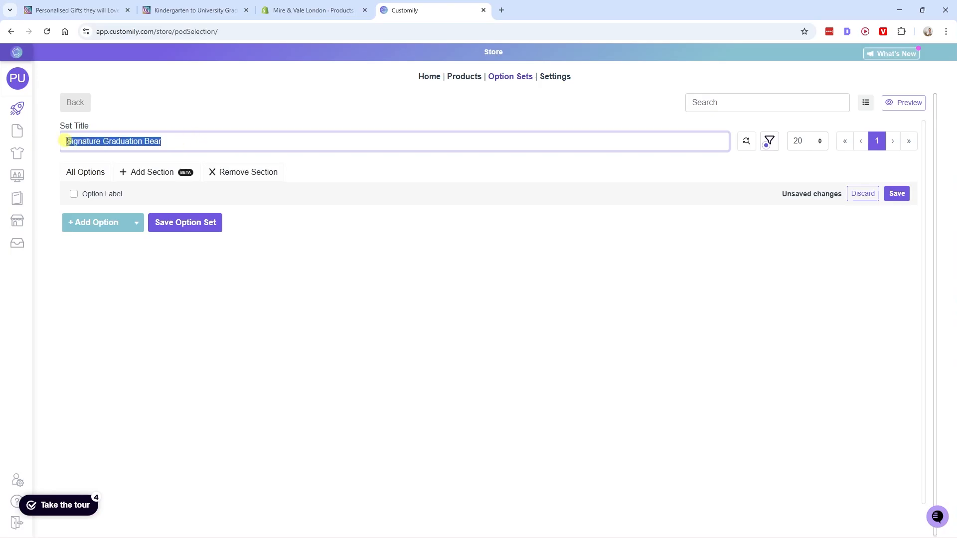
left_click(185, 143)
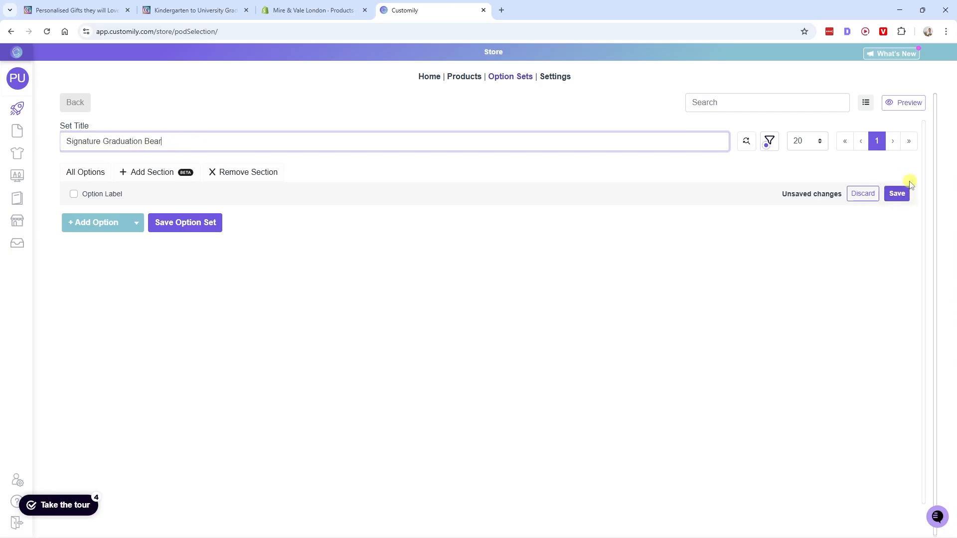
left_click(897, 193)
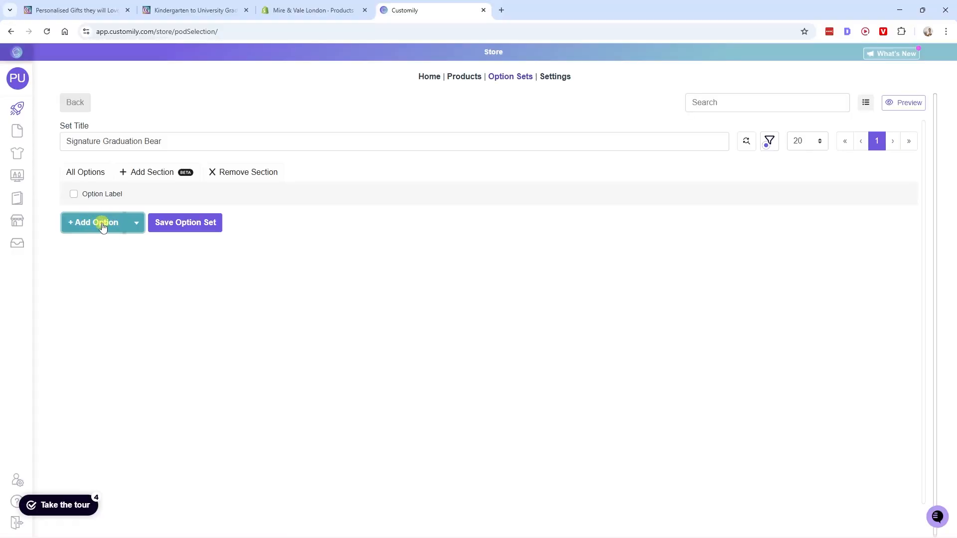
- Add a first option to the Signature Graduation Bear set and check the foot text fields on the reference bear page
left_click(102, 225)
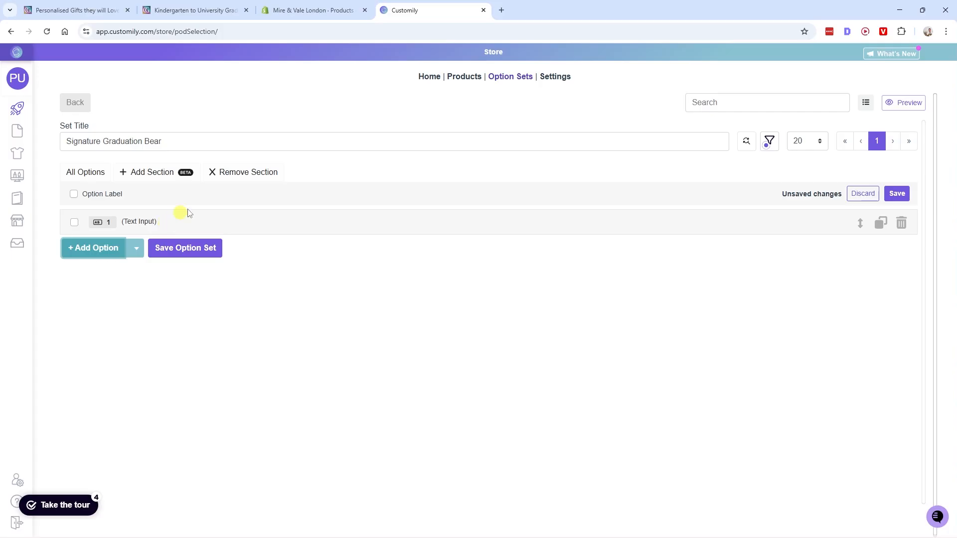
left_click(194, 10)
left_click(677, 334)
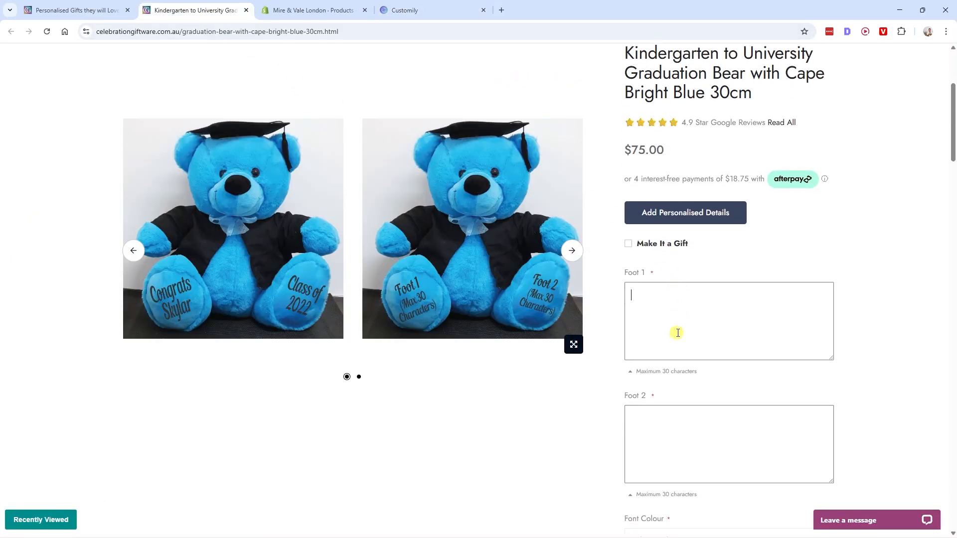
scroll(678, 333, "down", 2)
left_click(678, 331)
left_click(683, 235)
left_click(682, 333)
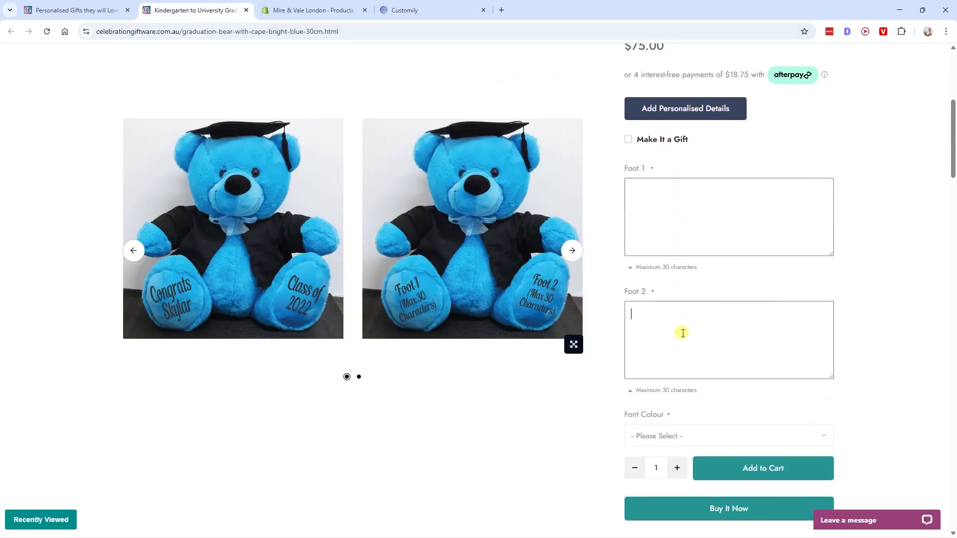
left_click(443, 9)
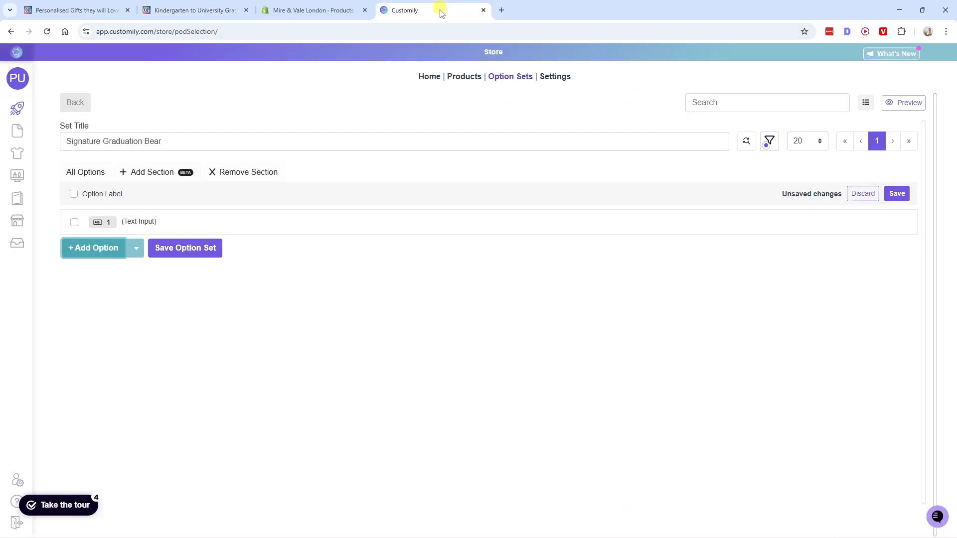
- Configure the new option as a required Text Input labelled "Foot 1"
left_click(165, 225)
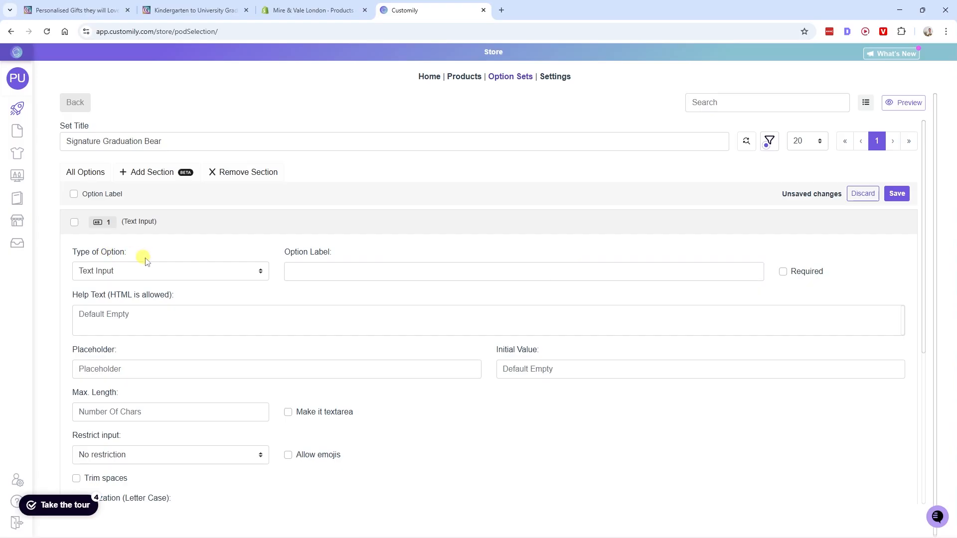
left_click(179, 269)
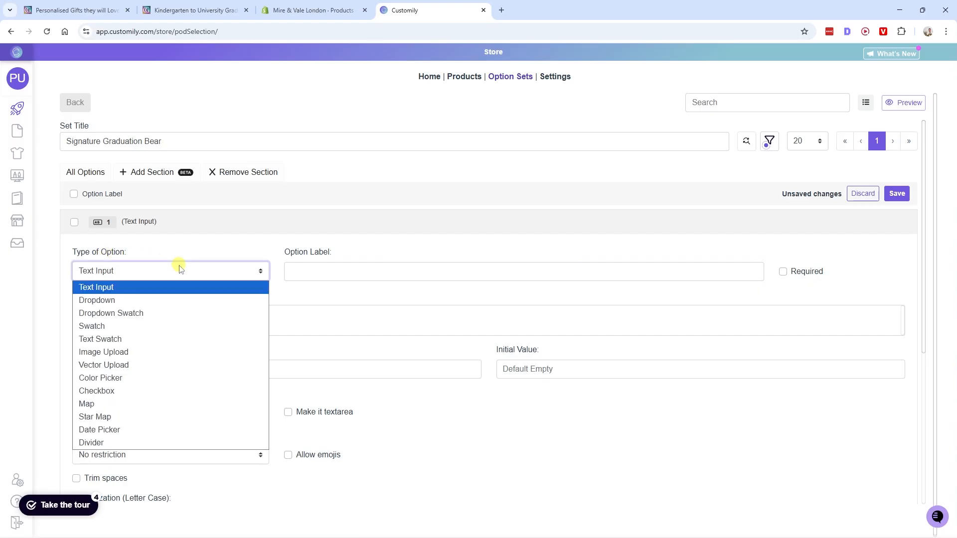
left_click(106, 288)
left_click(334, 267)
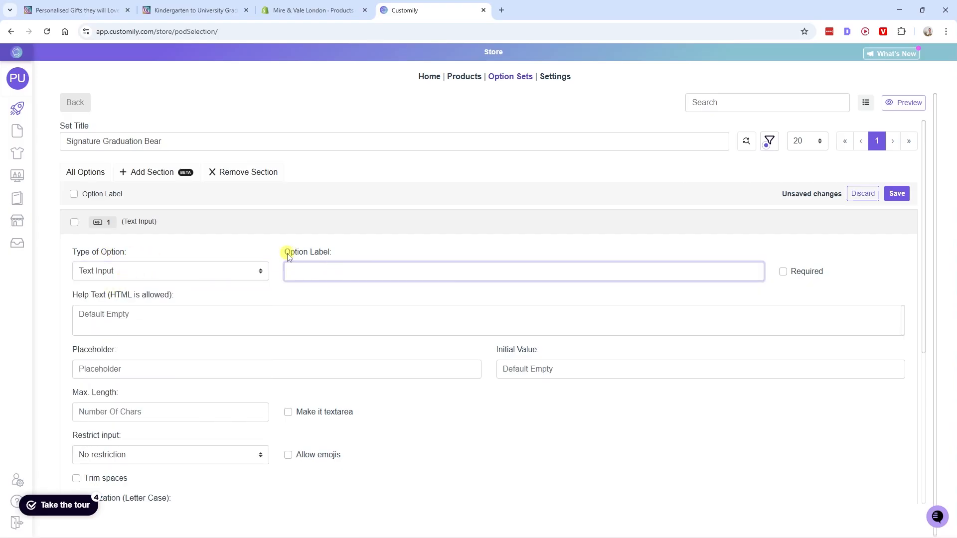
left_click(208, 15)
left_click_drag(624, 169, 647, 171)
left_click(405, 10)
left_click(784, 271)
- Give the Foot 1 option the help text "Maximum 29 characters.", modelled on the reference page's character limit note
left_click(114, 296)
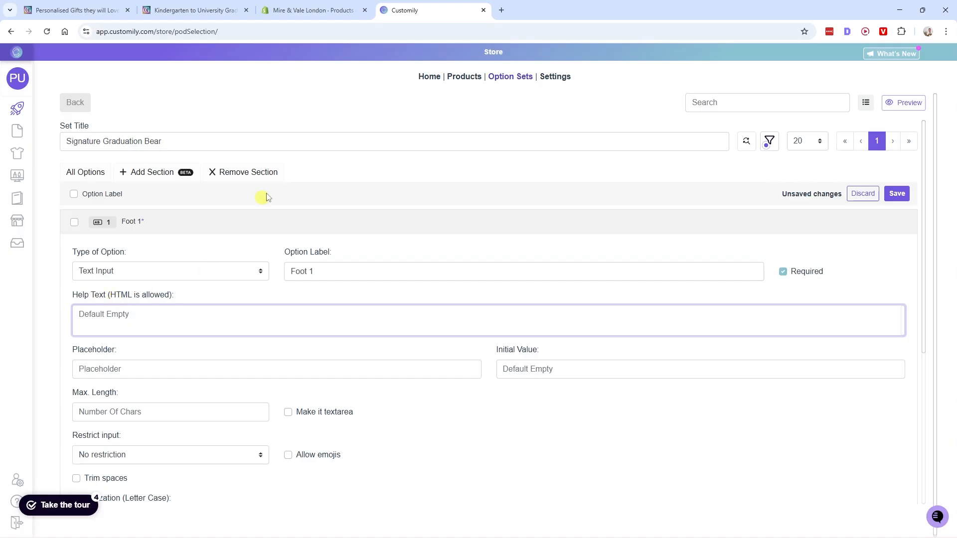
left_click(197, 10)
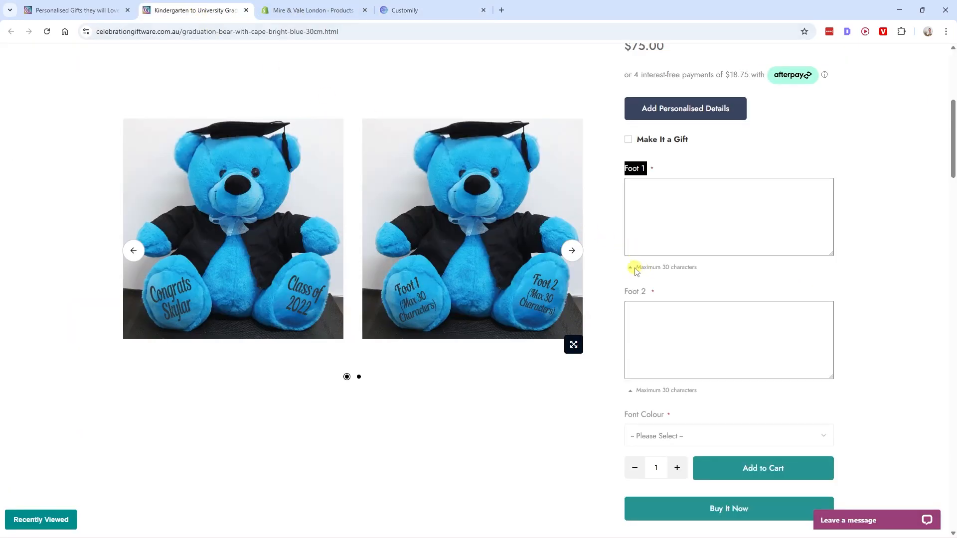
left_click_drag(638, 271, 706, 267)
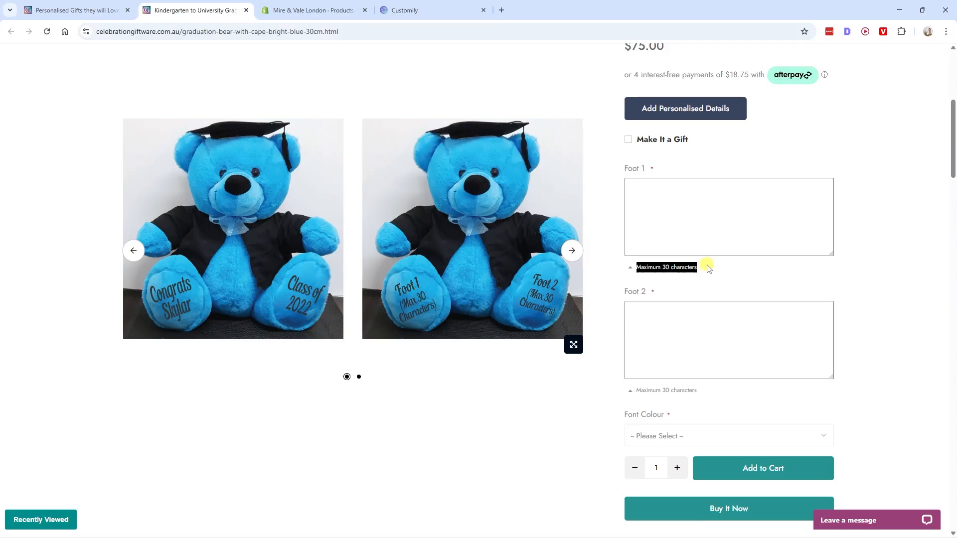
left_click(408, 11)
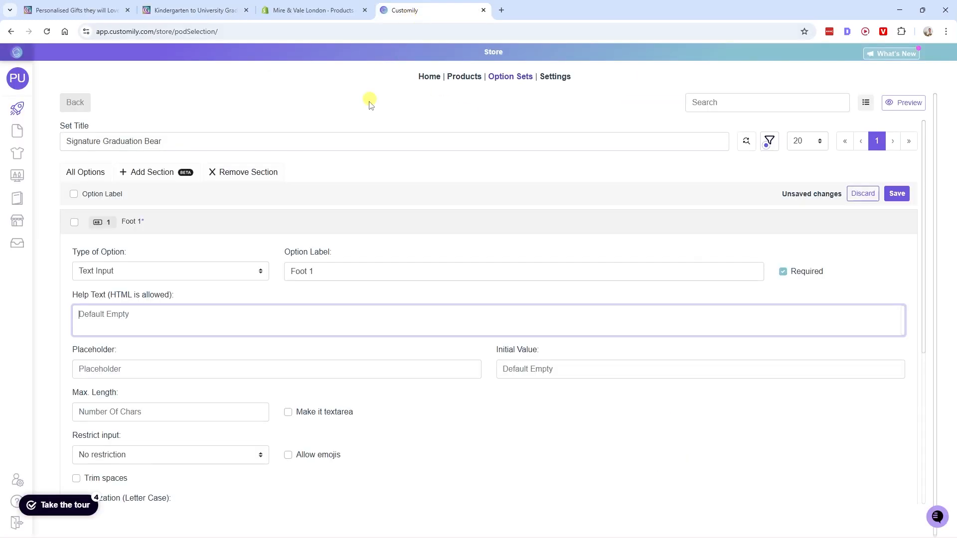
type("Maximum 29 characters.")
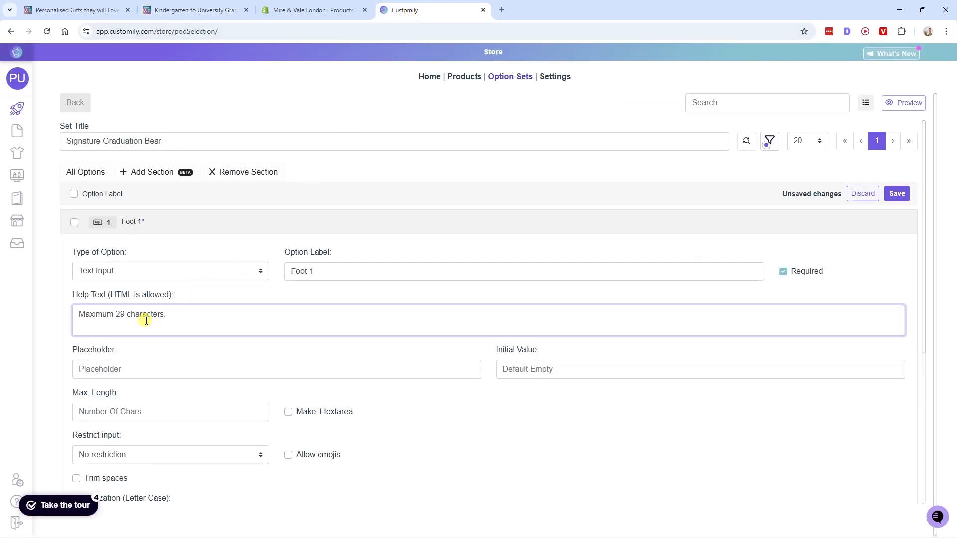
- Check the foot text boxes on the reference page and set the Foot 1 placeholder to "Dream Big"
left_click(83, 366)
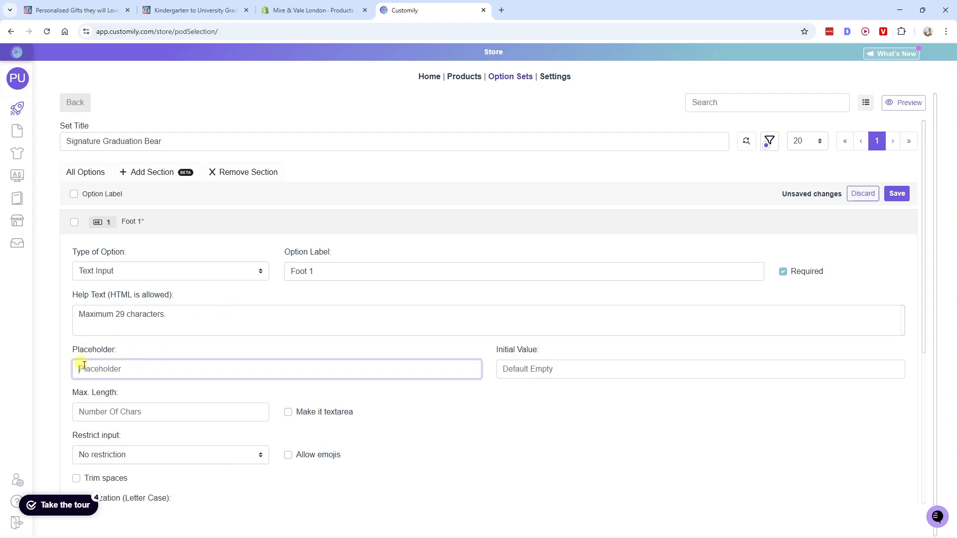
left_click(202, 15)
left_click(675, 186)
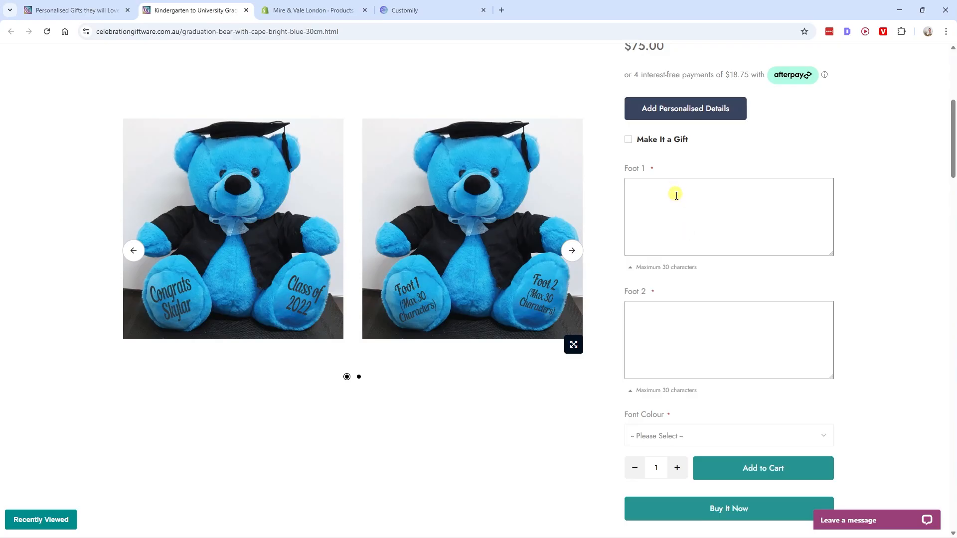
left_click(684, 314)
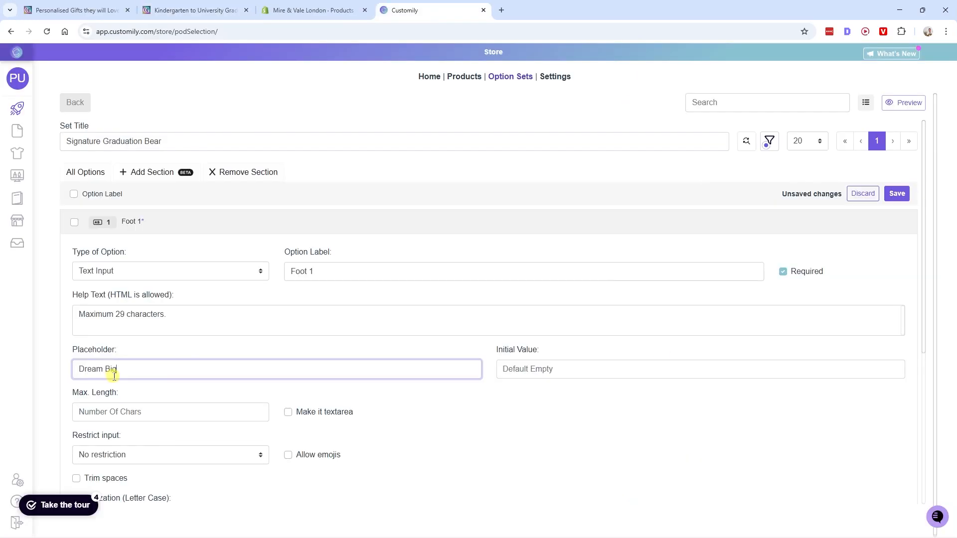
left_click_drag(155, 375, 64, 369)
- Preview the Signature Graduation Bear's store page from Shopify and examine the text on the bear's feet
left_click(314, 10)
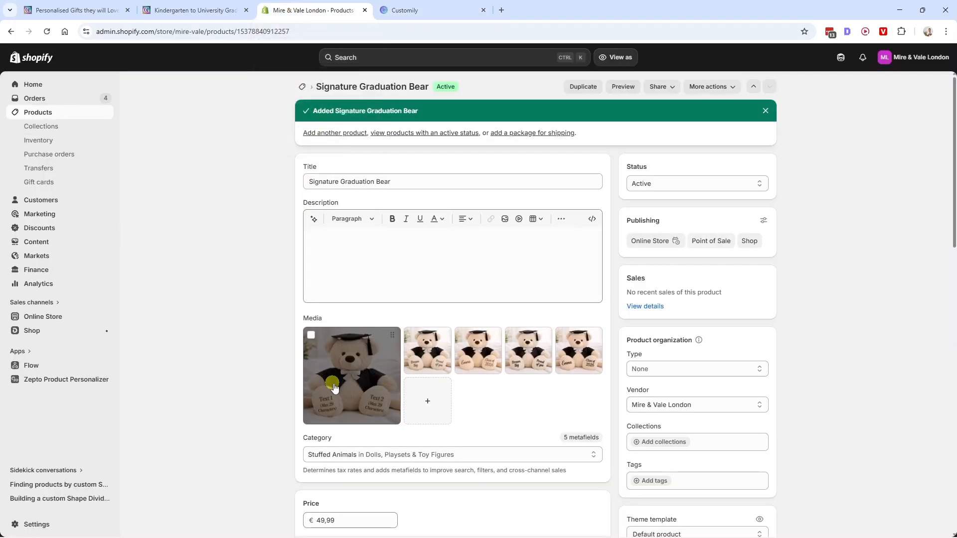
left_click(627, 87)
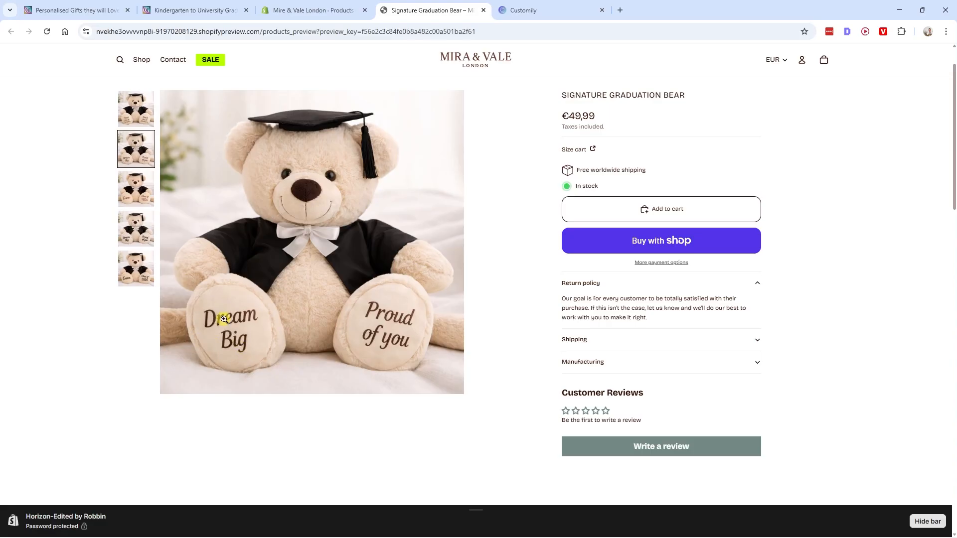
scroll(229, 314, "down", 1)
scroll(242, 303, "up", 2)
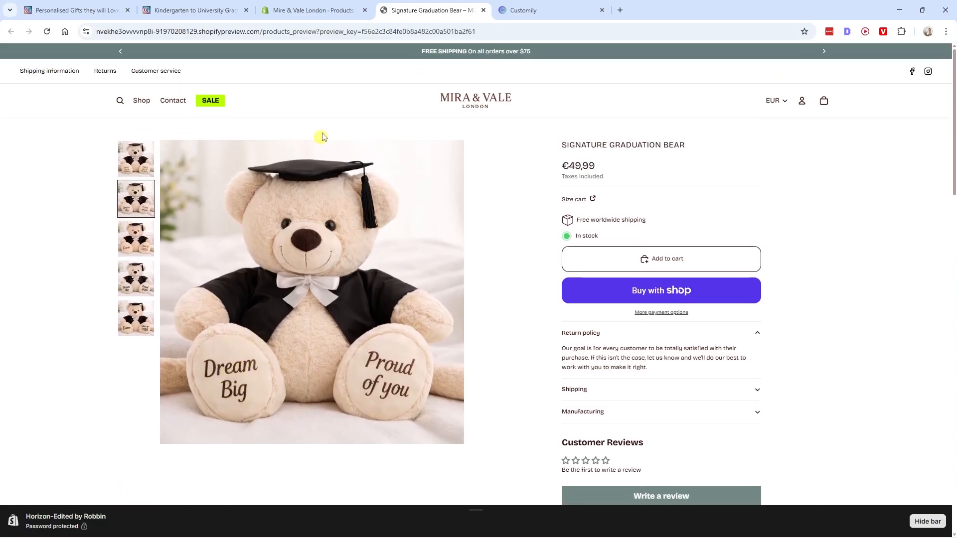
- Switch back to Customily and limit the Foot 1 option's maximum length to 29 characters
key("ctrl+Tab")
type("29")
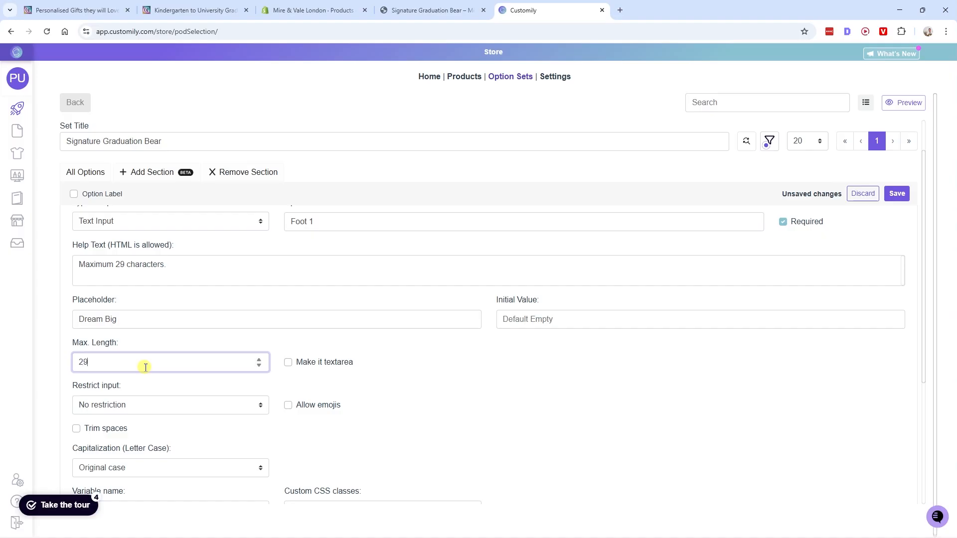
key("Tab")
scroll(160, 386, "down", 5)
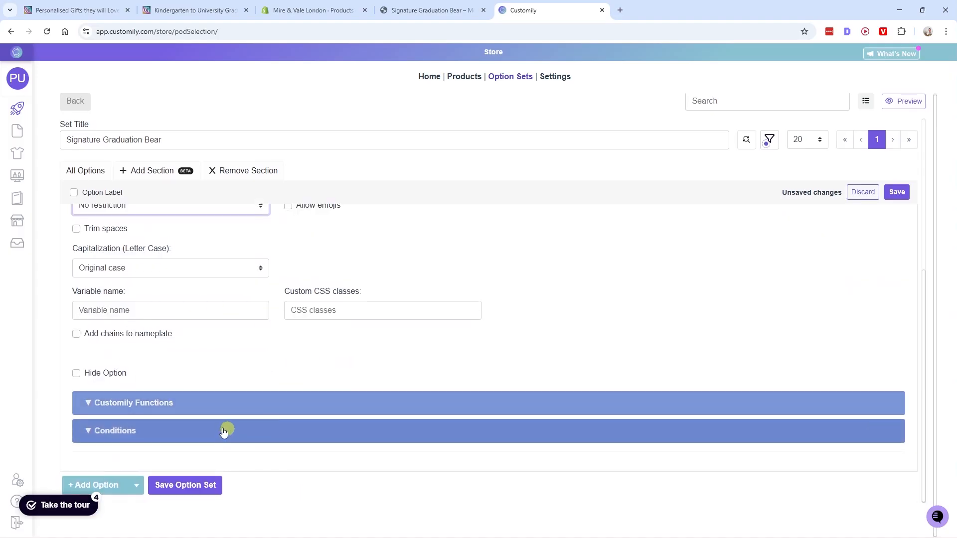
- Save the Signature Graduation Bear option set with the configured Foot 1 option
scroll(214, 424, "up", 2)
scroll(337, 327, "up", 3)
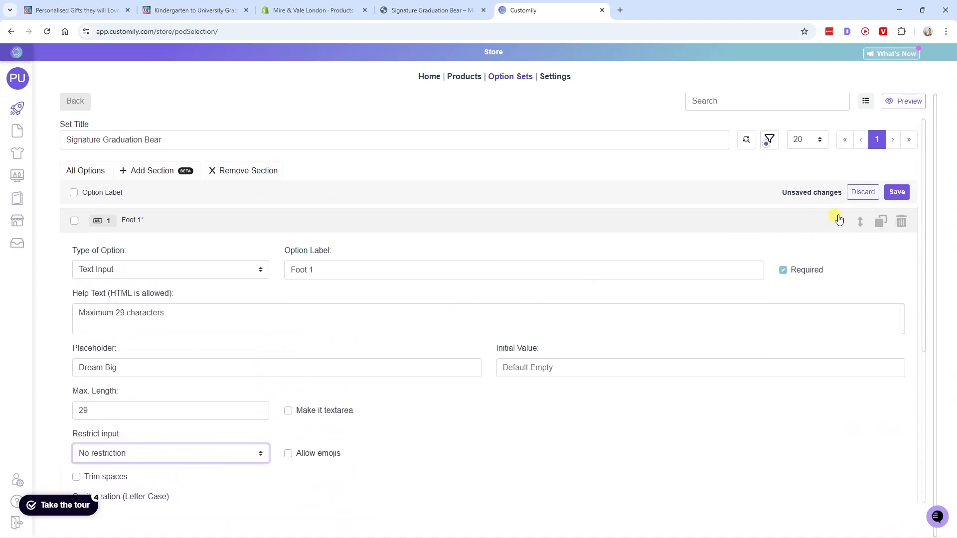
left_click(897, 192)
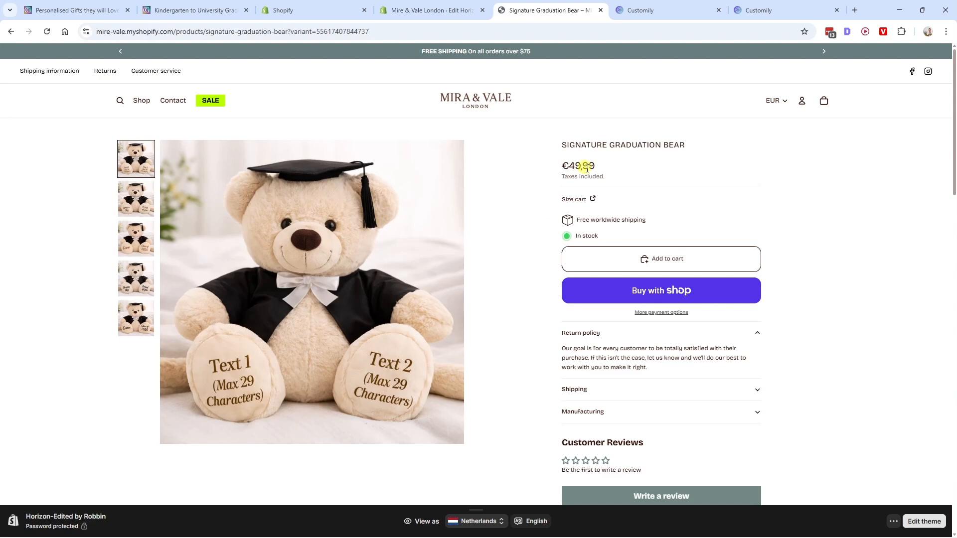
- Switch from the store page to Customily and open the Signature Graduation Bear from its product list
key("ctrl+Tab")
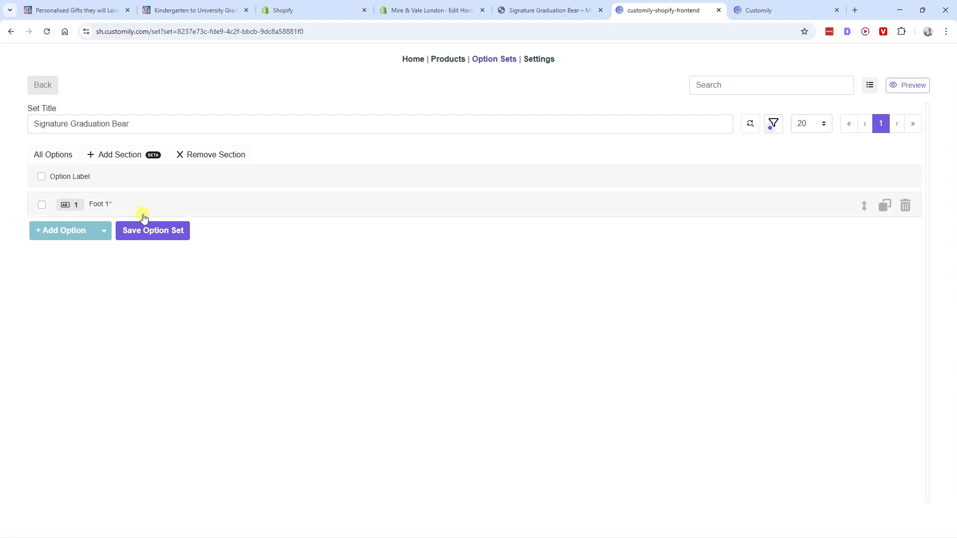
left_click(769, 11)
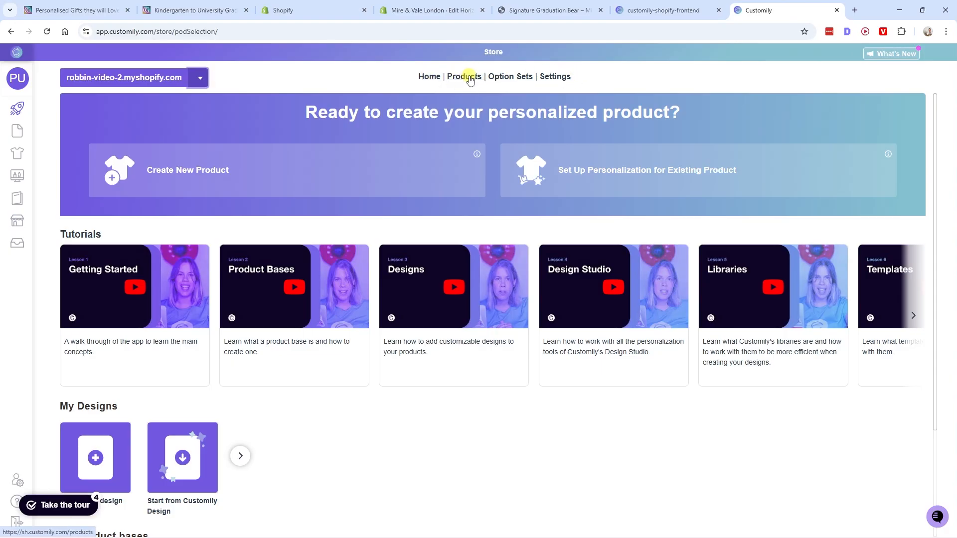
left_click(529, 77)
left_click(769, 11)
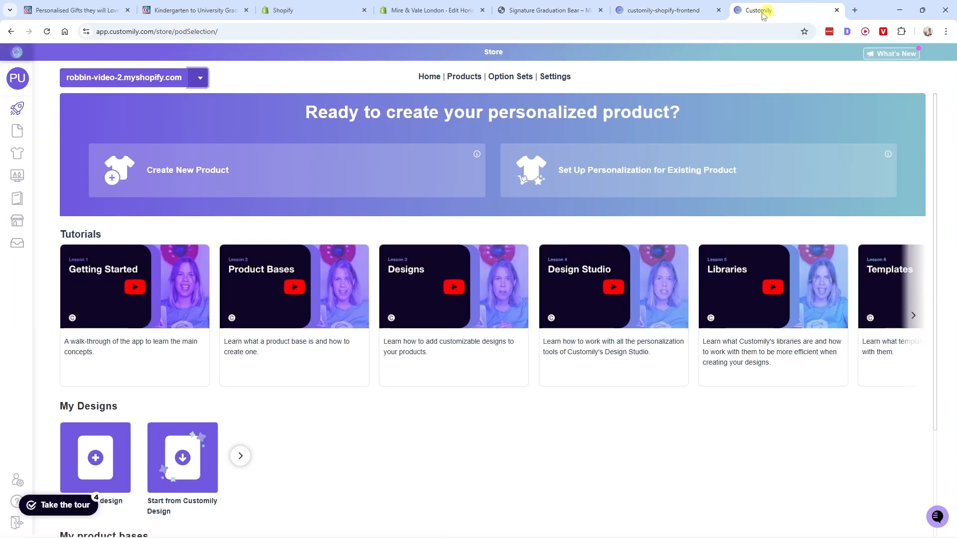
left_click(464, 77)
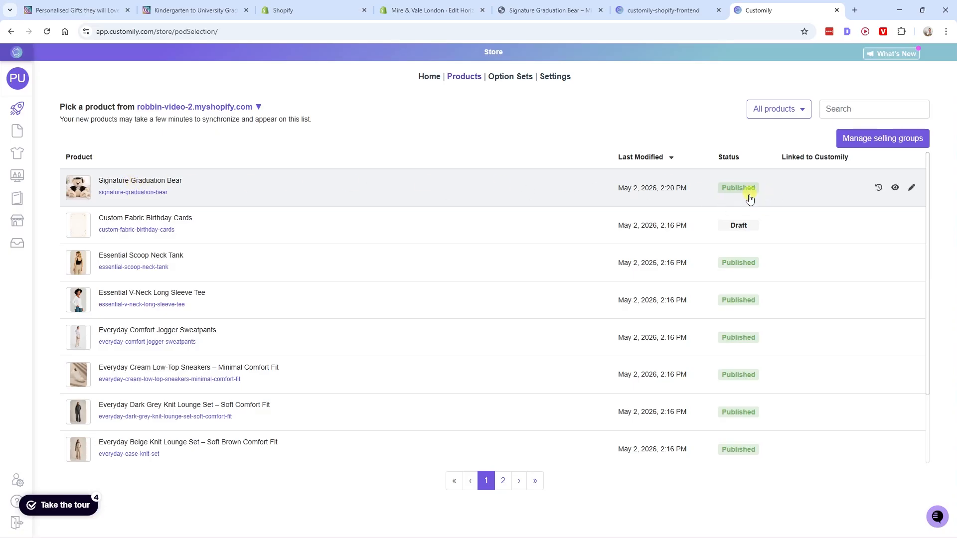
left_click(156, 183)
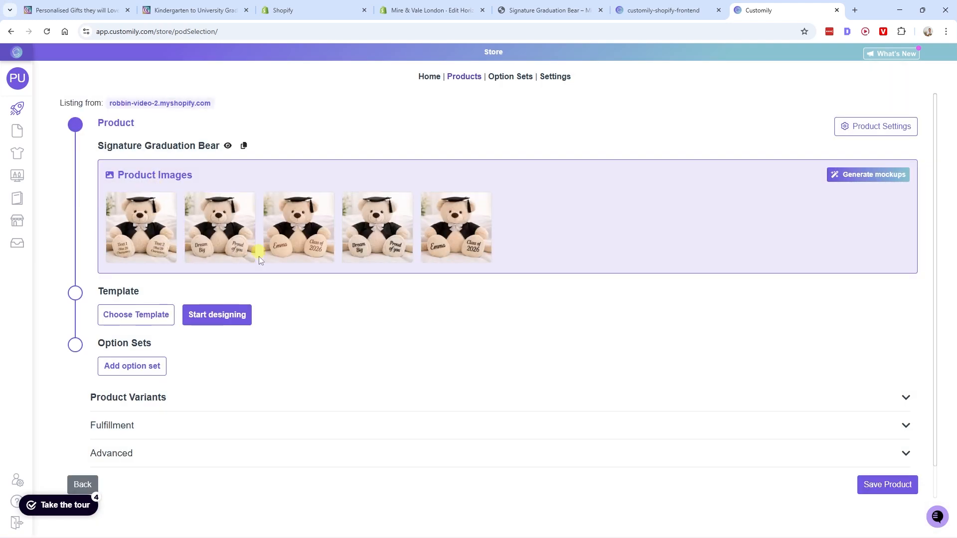
scroll(259, 237, "down", 1)
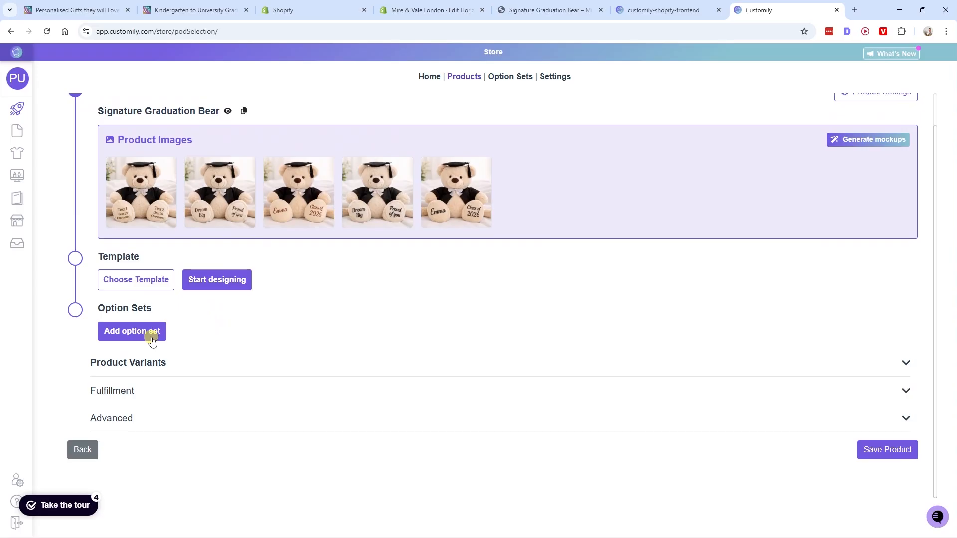
- Check the title of the option set holding Foot 1 and return to the Customily product page
left_click(663, 9)
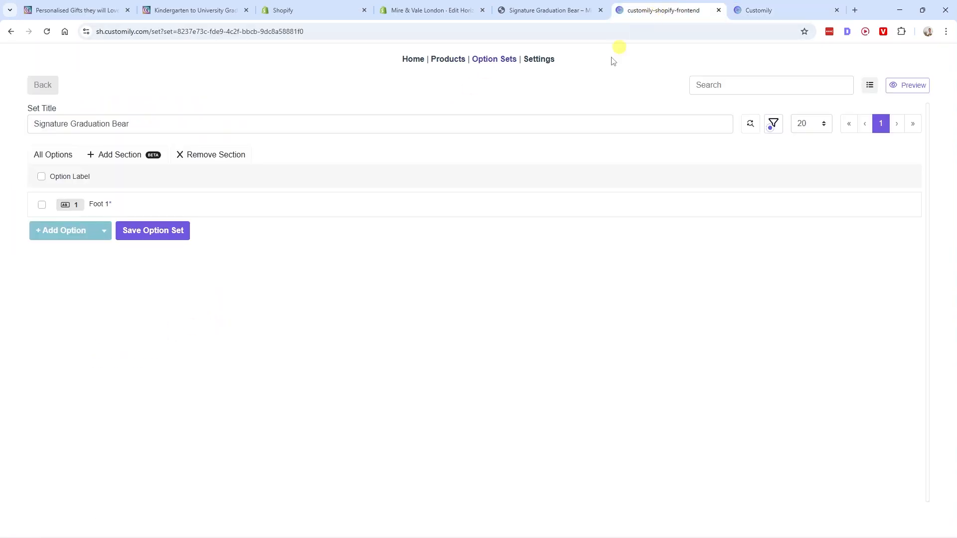
left_click_drag(150, 124, 28, 124)
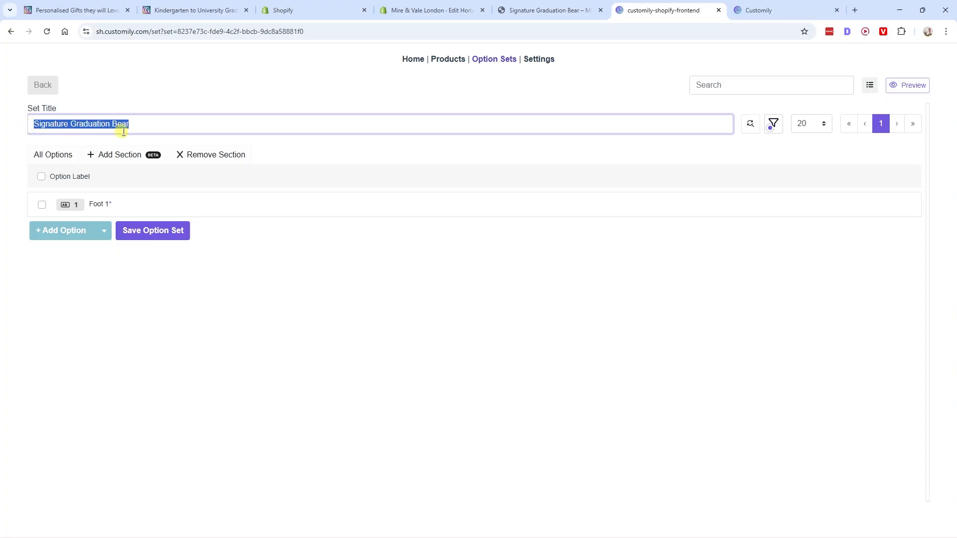
left_click(141, 126)
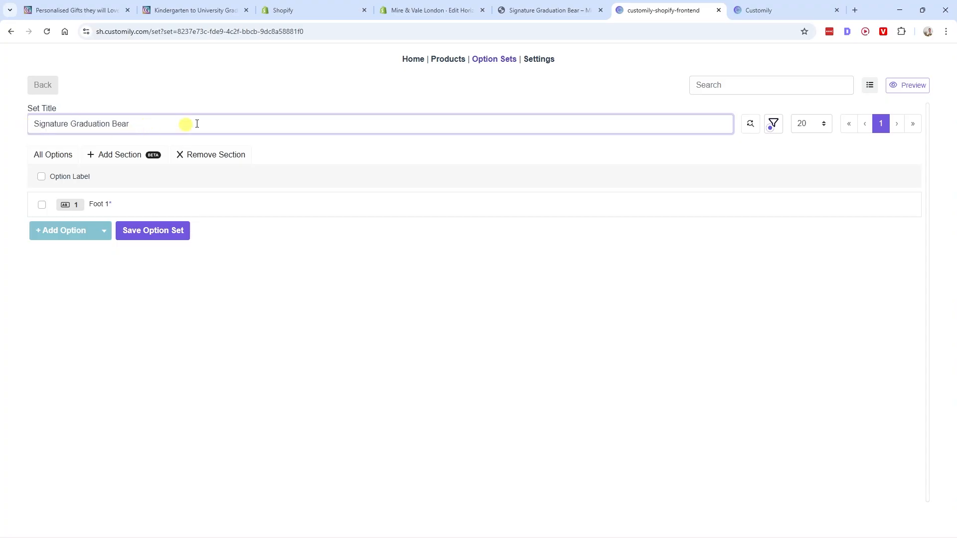
left_click_drag(145, 124, 30, 124)
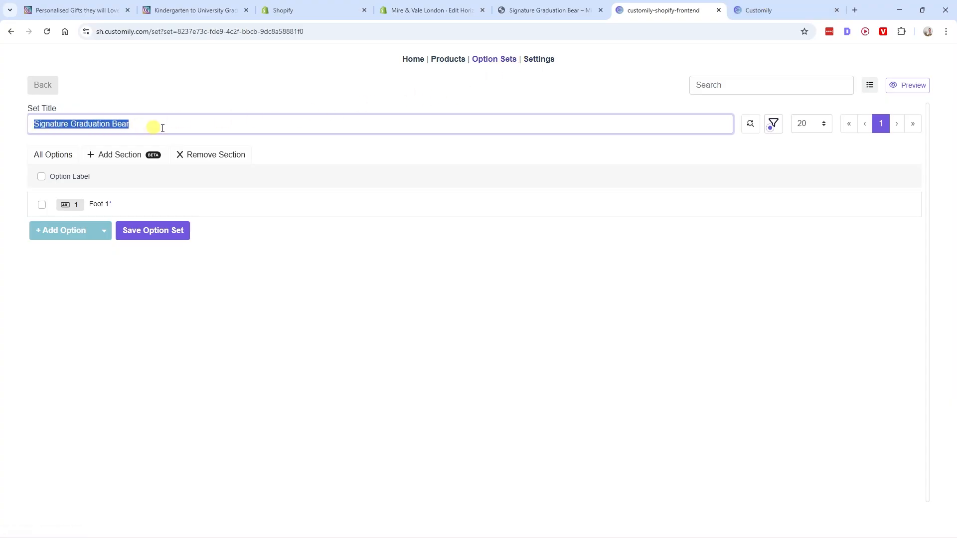
left_click(773, 11)
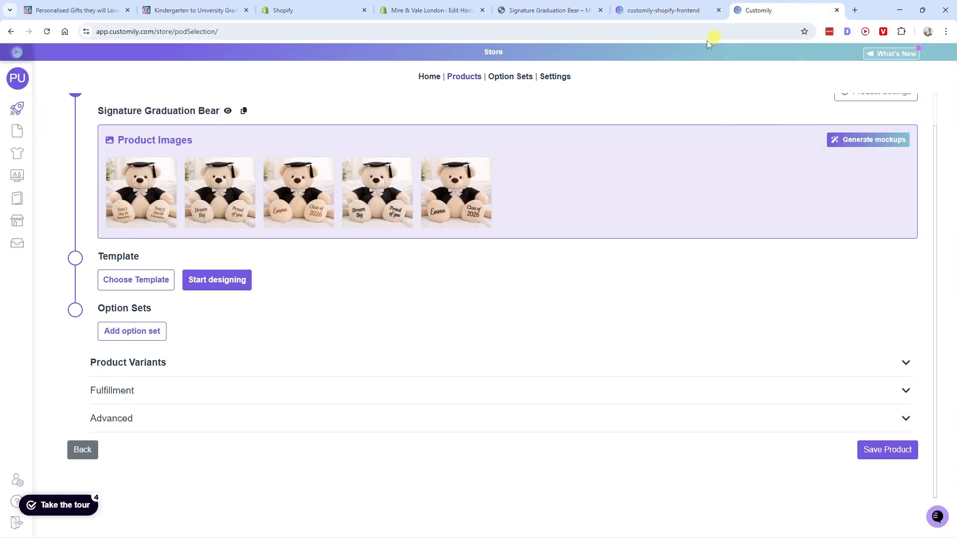
- Attach the Signature Graduation Bear option set to the product and save the product
left_click(148, 332)
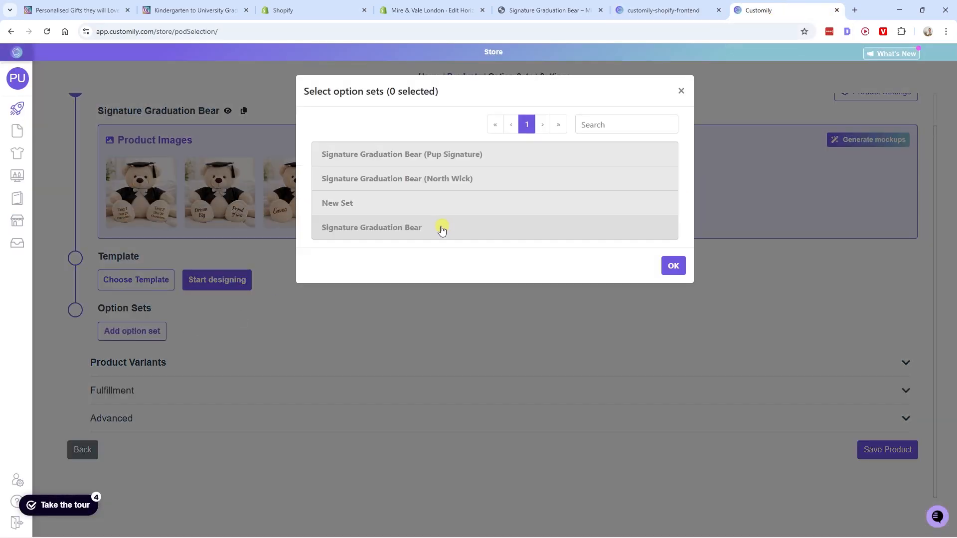
left_click(408, 229)
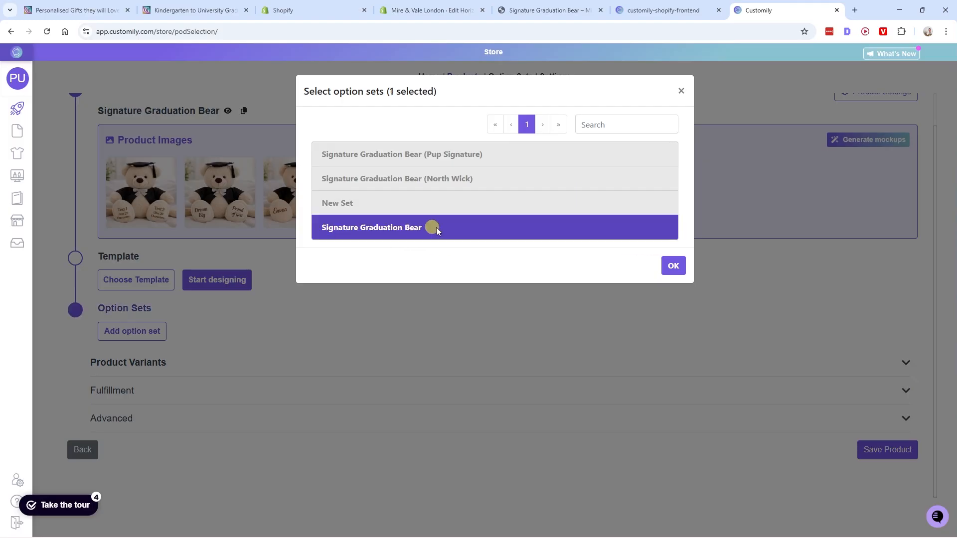
left_click(668, 268)
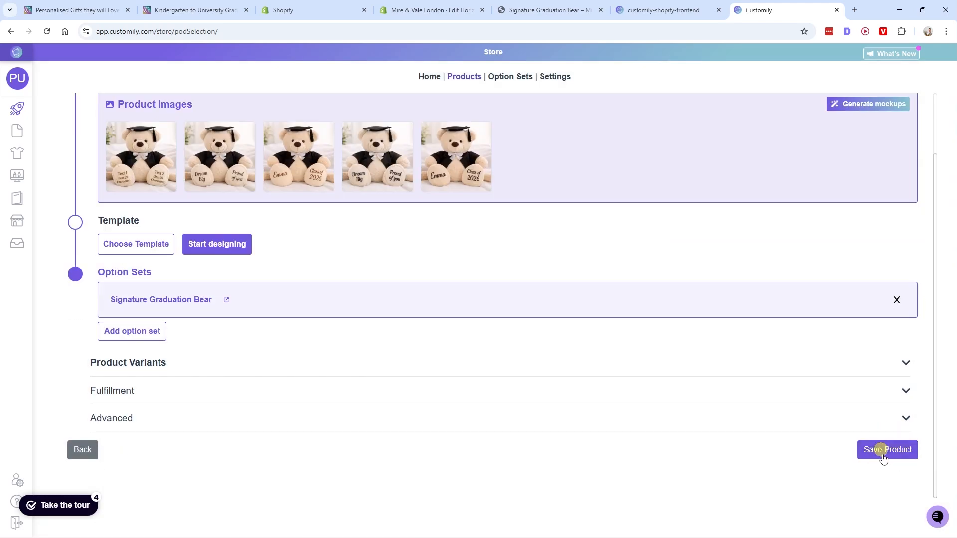
left_click(893, 454)
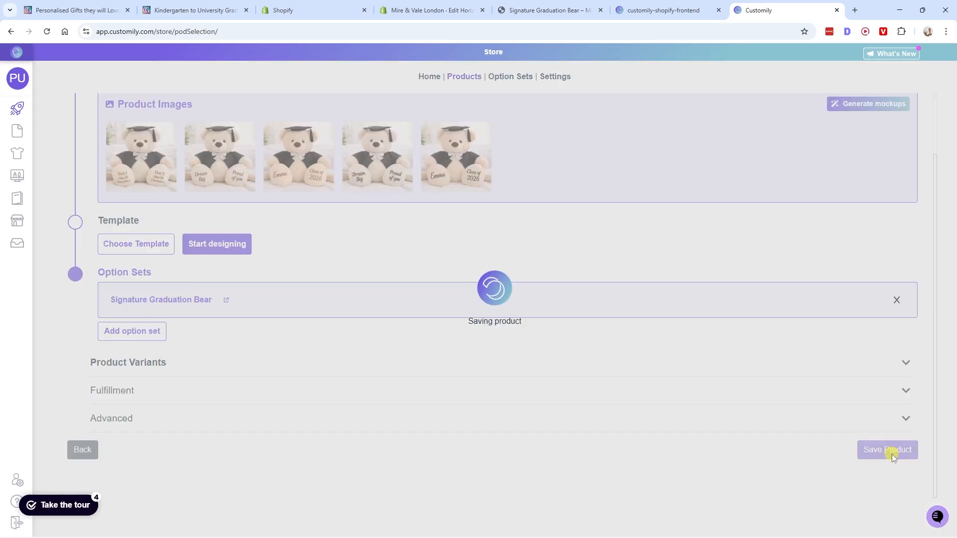
- Check the Foot 1 field on the store page and compare it with the Foot 2 field on the reference page
left_click(542, 11)
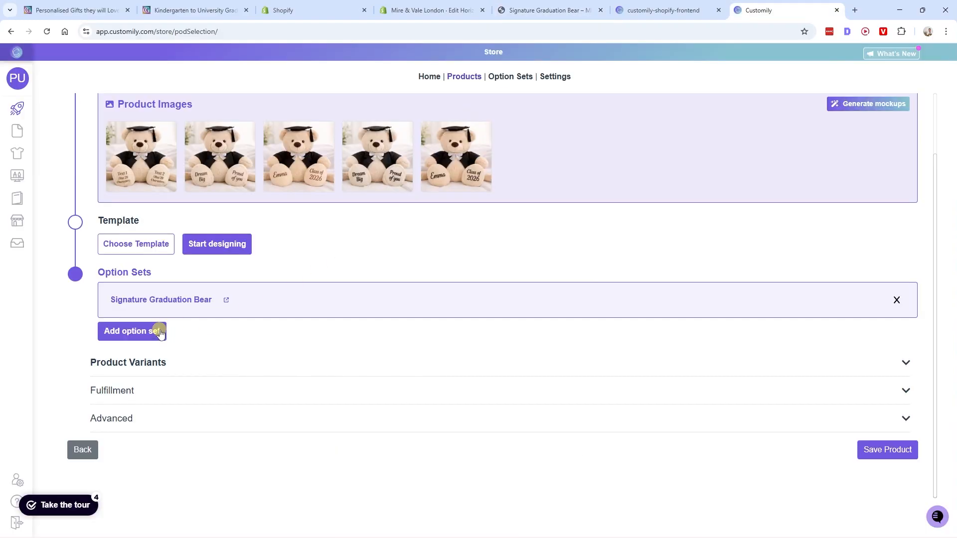
scroll(159, 335, "up", 2)
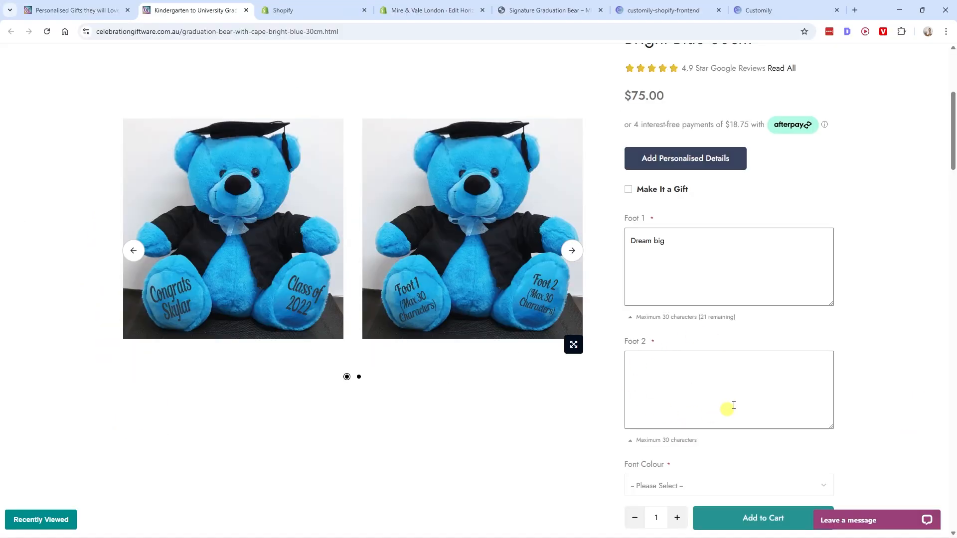
left_click(632, 370)
left_click(523, 10)
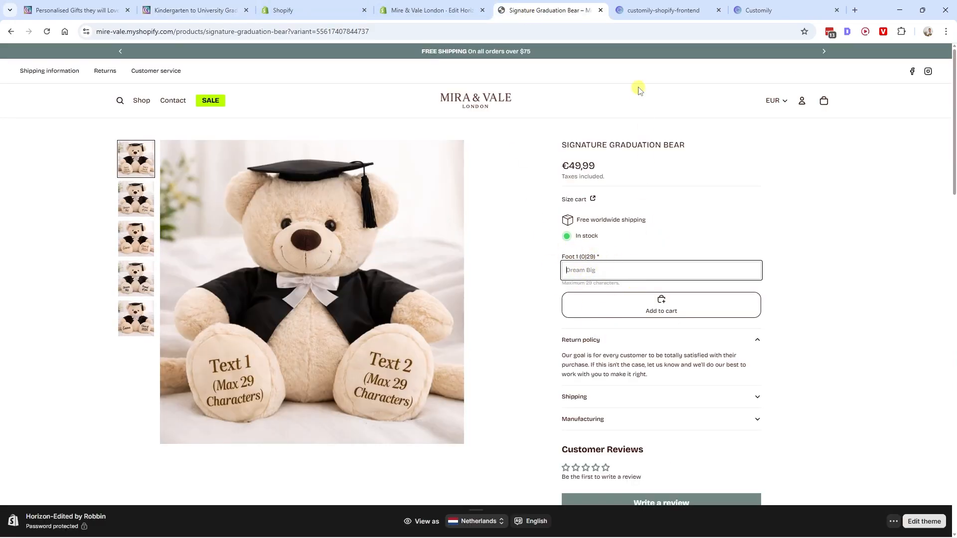
- Duplicate the Foot 1 option in the Customily option set and label the copy "Foot 2"
left_click(664, 11)
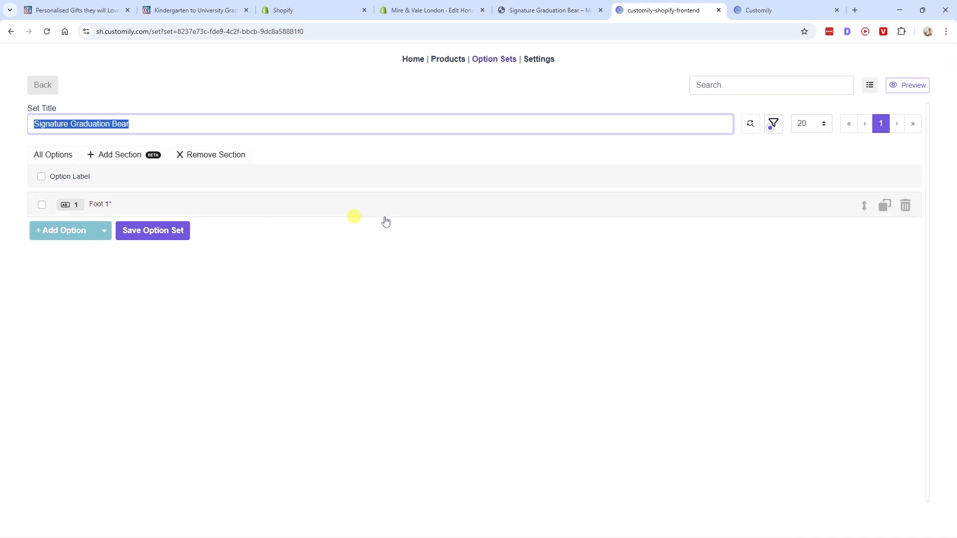
left_click(890, 210)
left_click(886, 210)
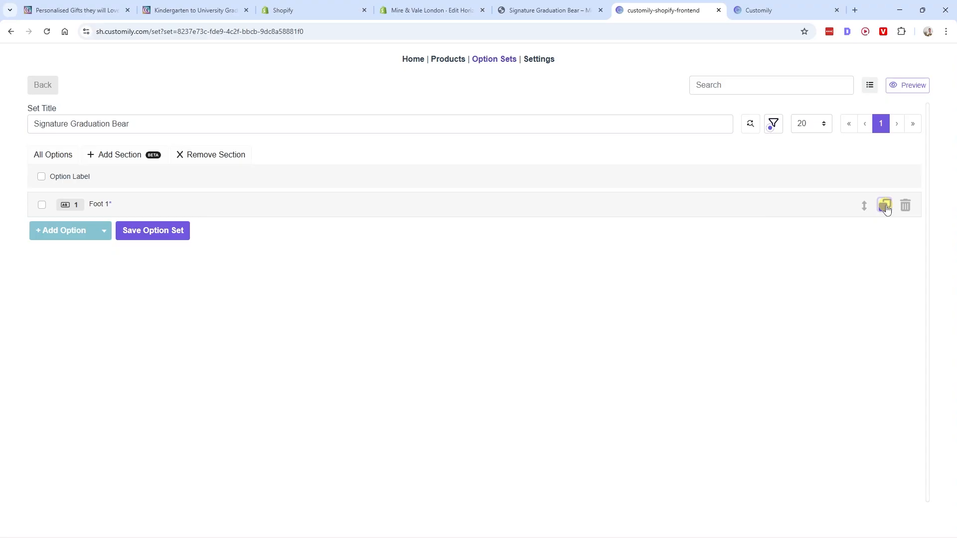
left_click(886, 209)
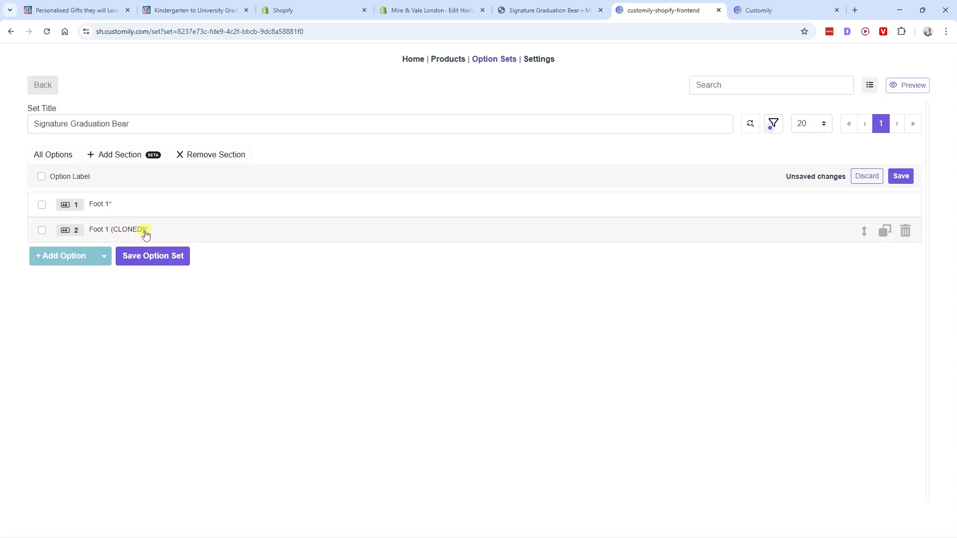
left_click(130, 236)
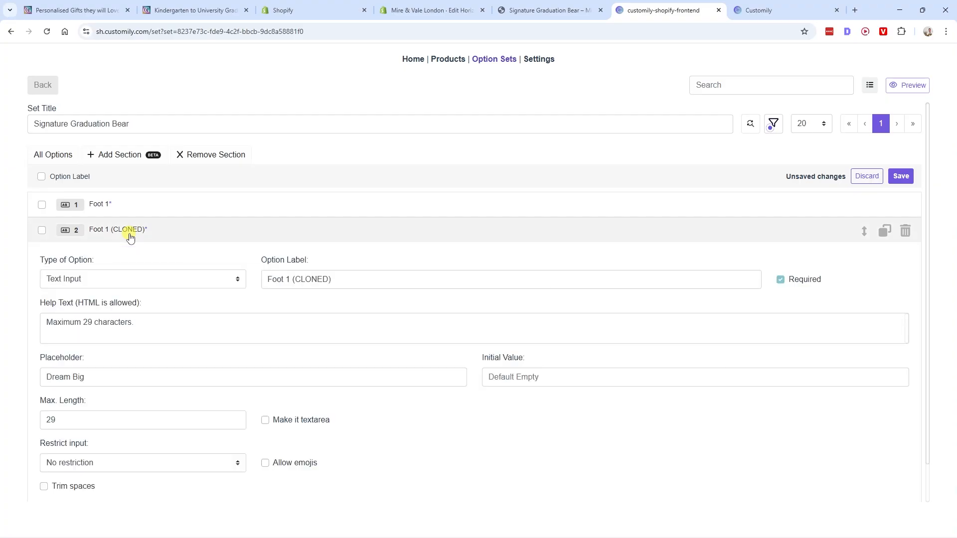
left_click_drag(332, 279, 291, 283)
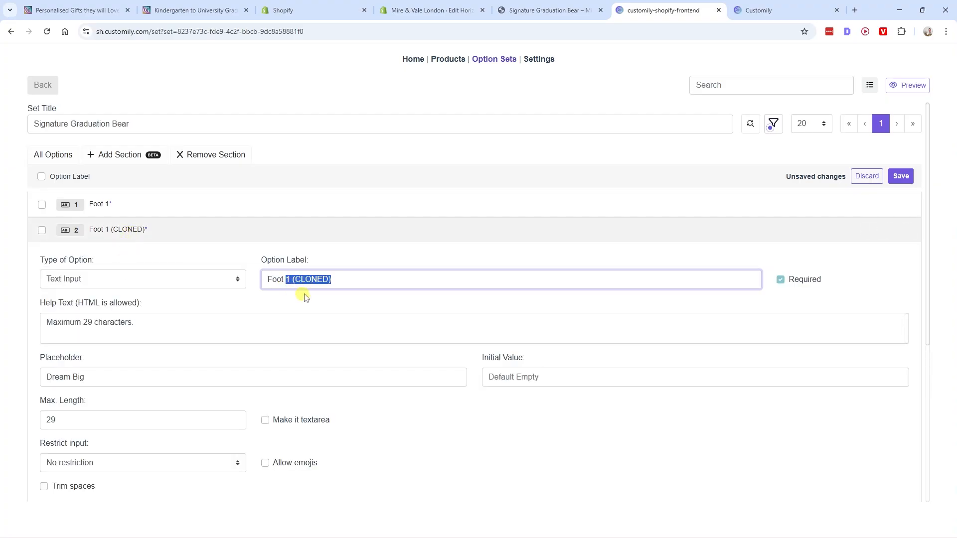
type("2")
- Set the Foot 2 placeholder to "Proud of you", matching the text on the second bear image of the store page
left_click(548, 11)
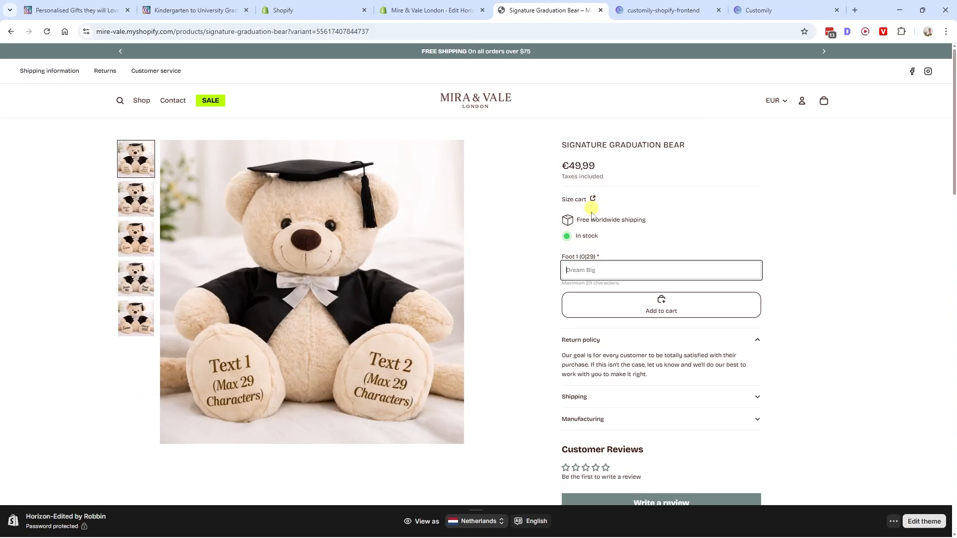
mouse_move(562, 257)
left_mouse_down()
mouse_move(588, 258)
mouse_move(579, 258)
left_mouse_up()
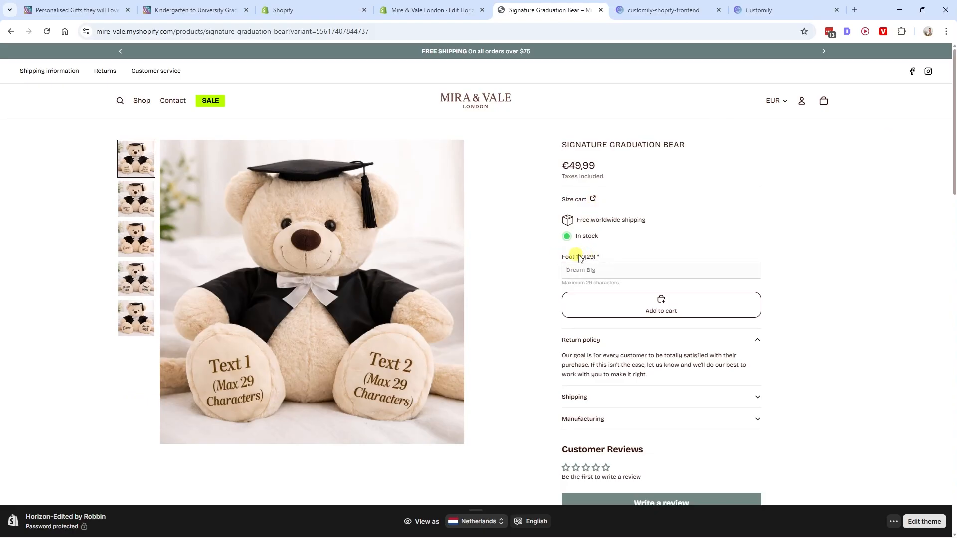
left_click(644, 14)
triple_click(90, 272)
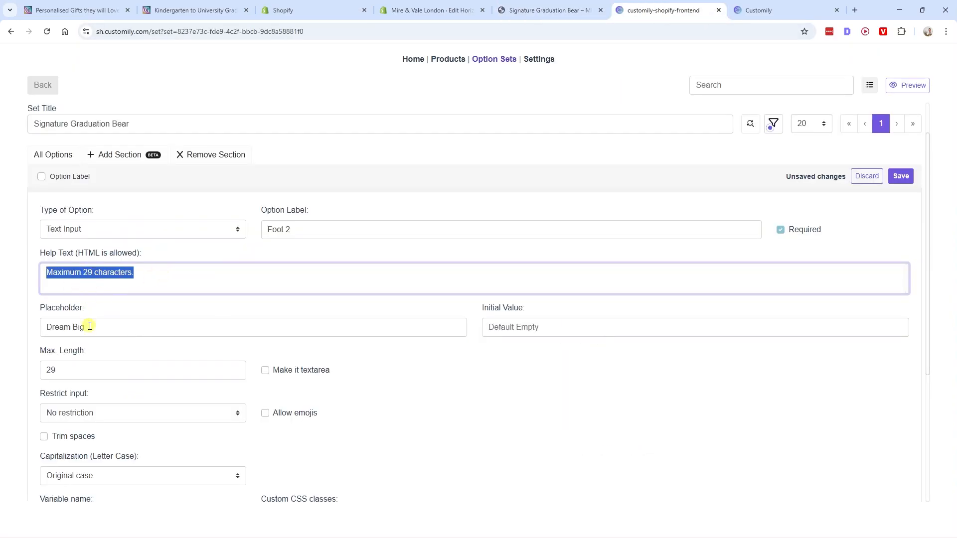
left_click(111, 327)
left_click_drag(156, 327, 48, 327)
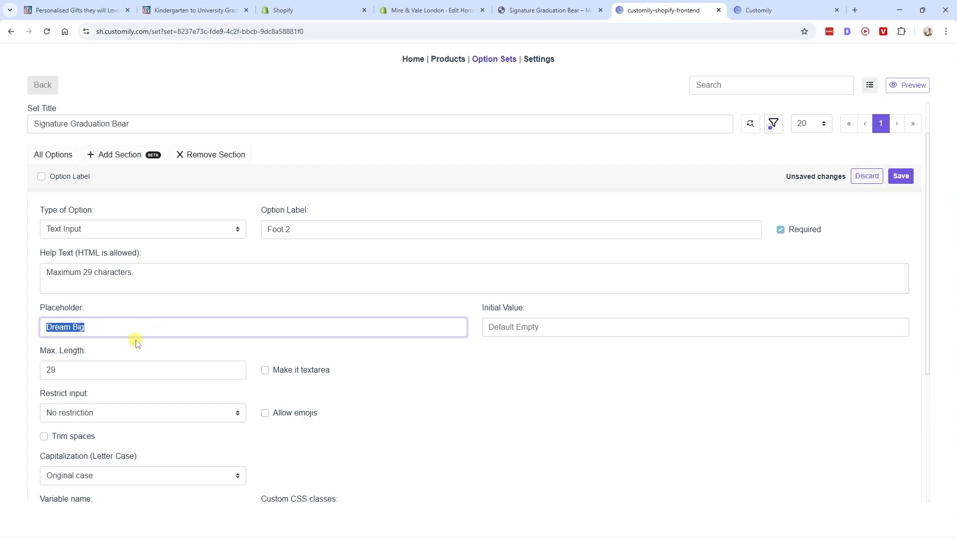
type("Proud of you")
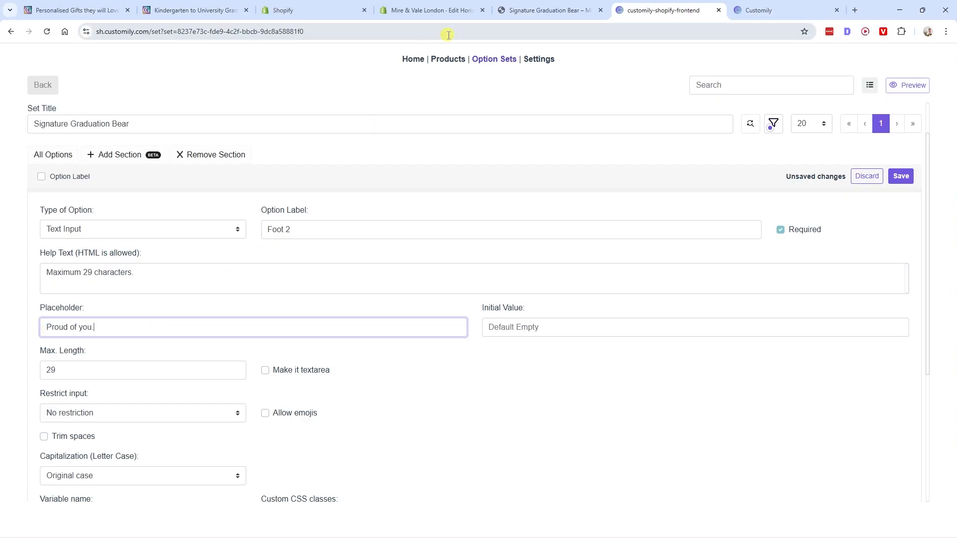
left_click(539, 14)
left_click(139, 196)
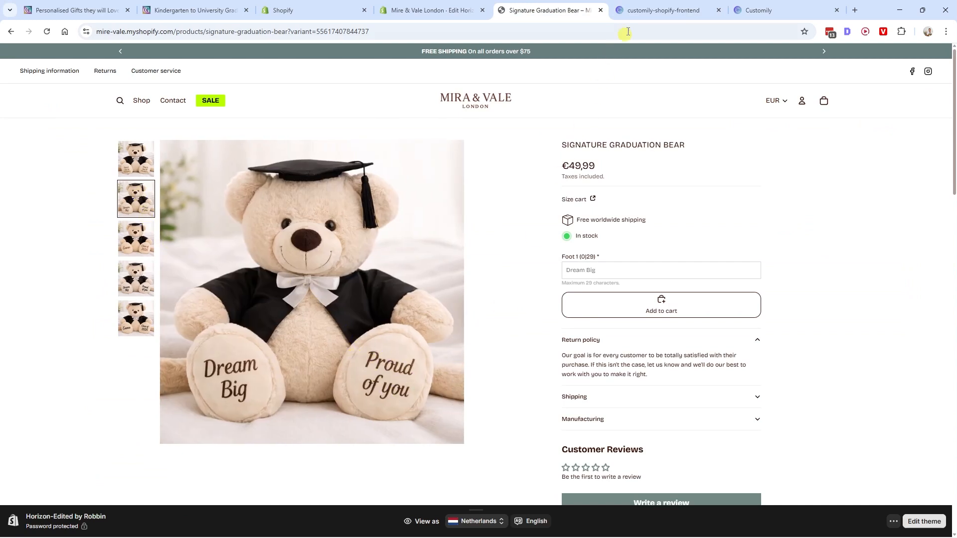
left_click(663, 10)
- Save the option set with the Foot 2 option and switch to the bear's store page to check it
scroll(200, 369, "down", 2)
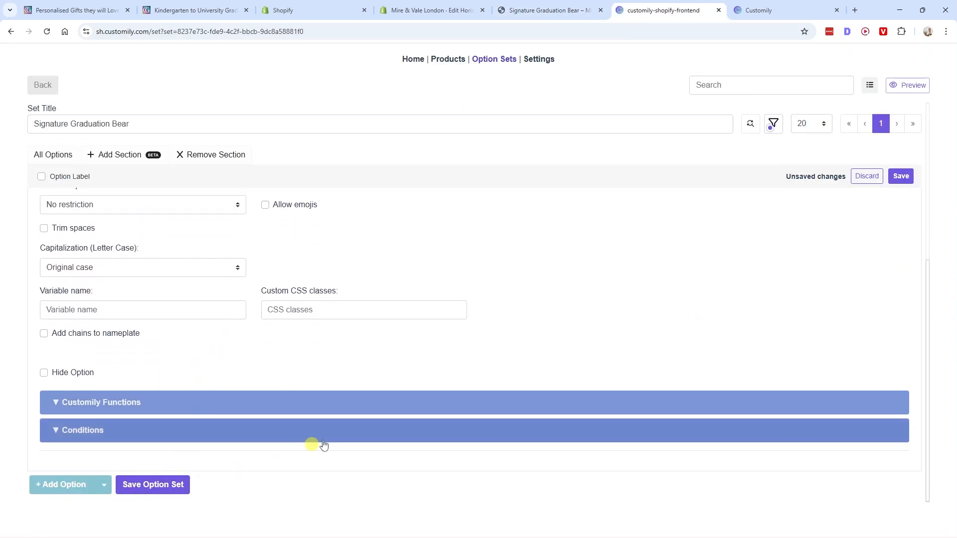
scroll(280, 453, "up", 2)
left_click(901, 178)
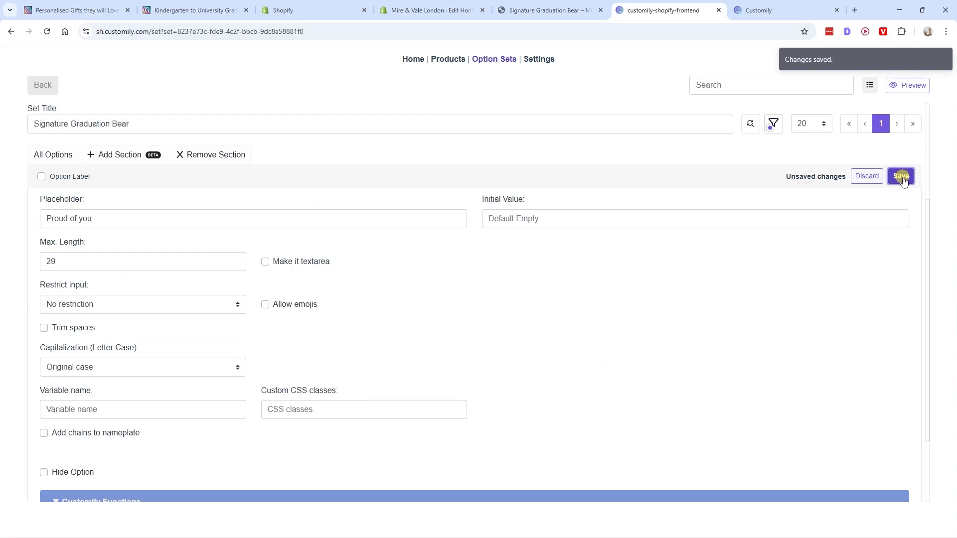
left_click(550, 13)
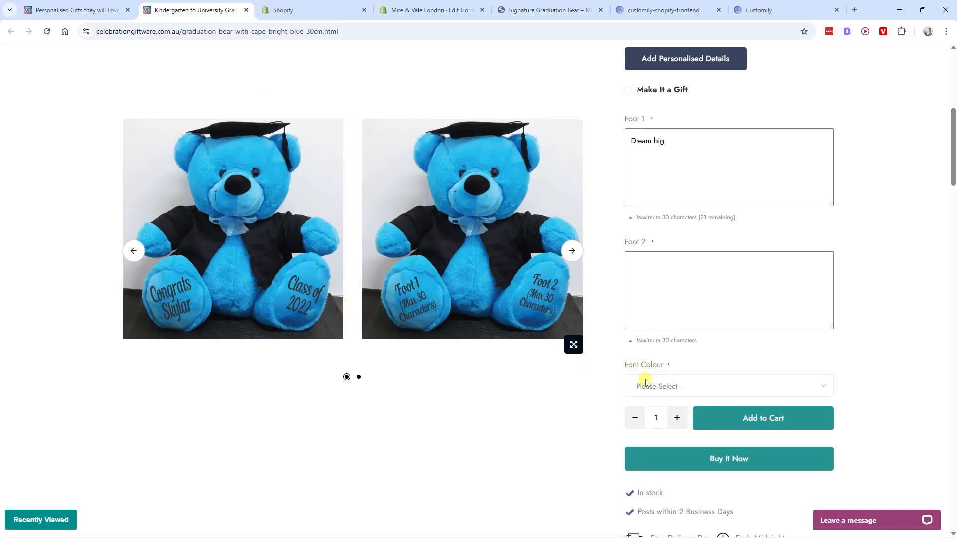
- Review the Font Colour choices on the reference bear page and the text colour samples in its image gallery
left_click(648, 386)
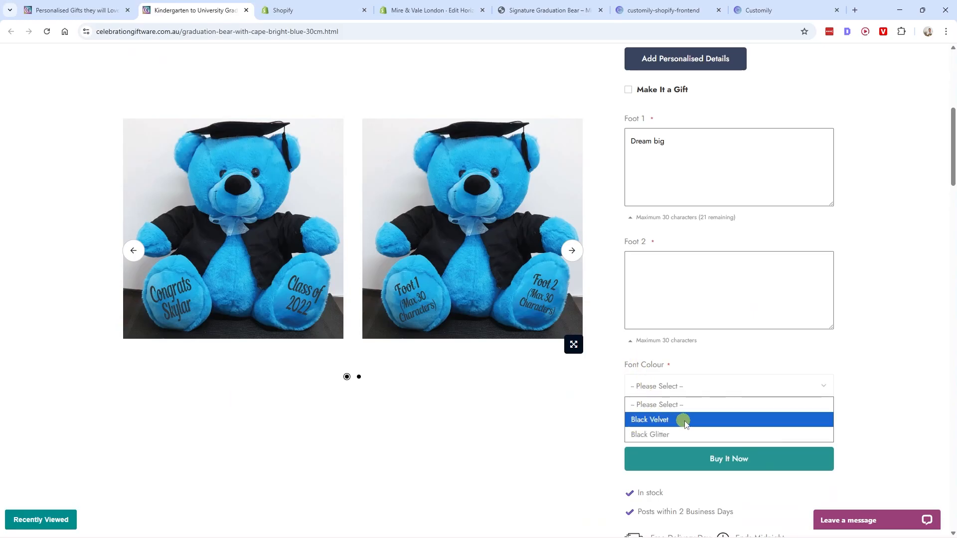
left_click(573, 251)
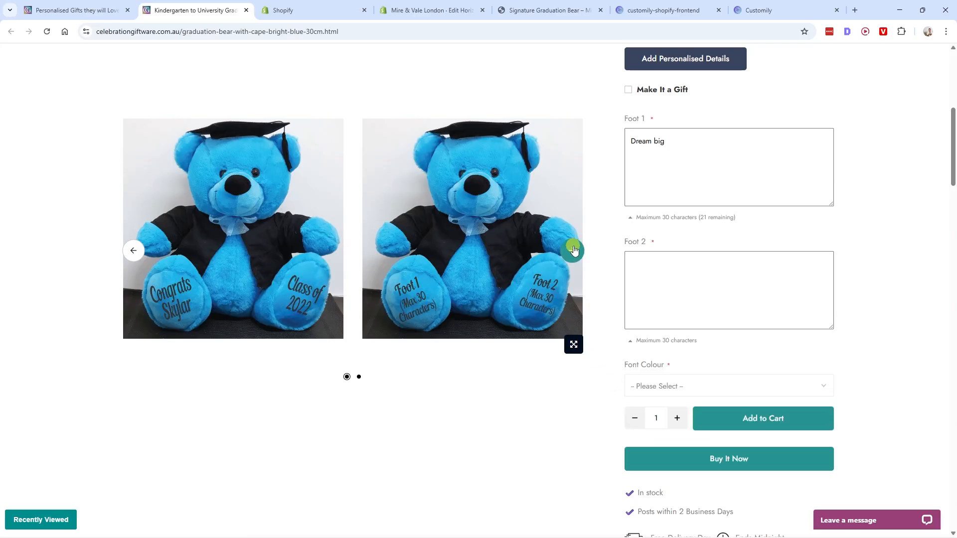
left_click(574, 252)
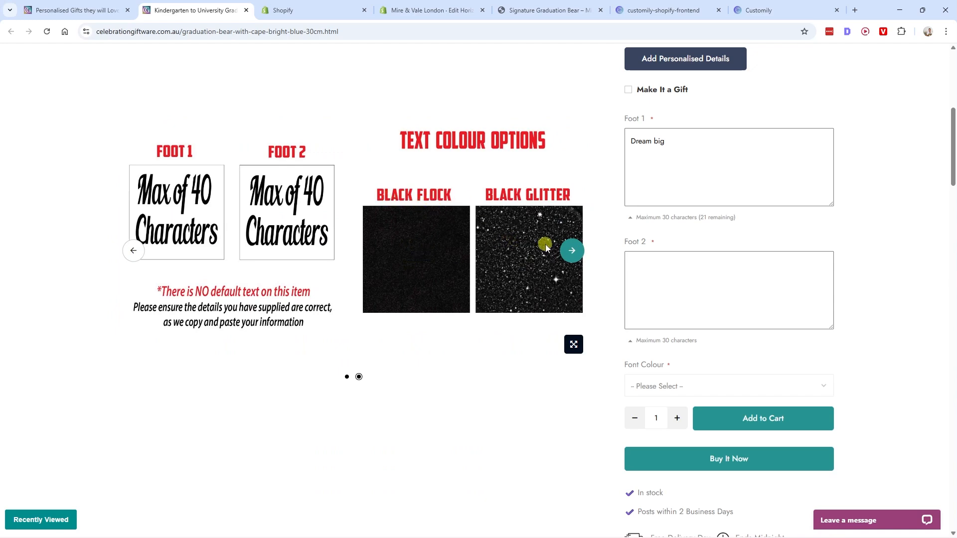
- Return to the Customily option set, add a third option below Foot 2 and open its settings
left_click(664, 11)
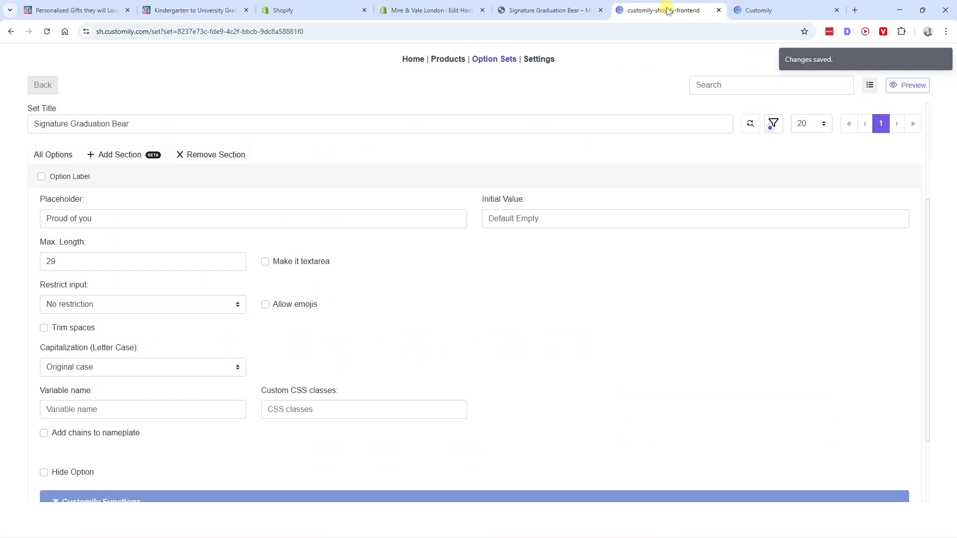
scroll(500, 228, "up", 3)
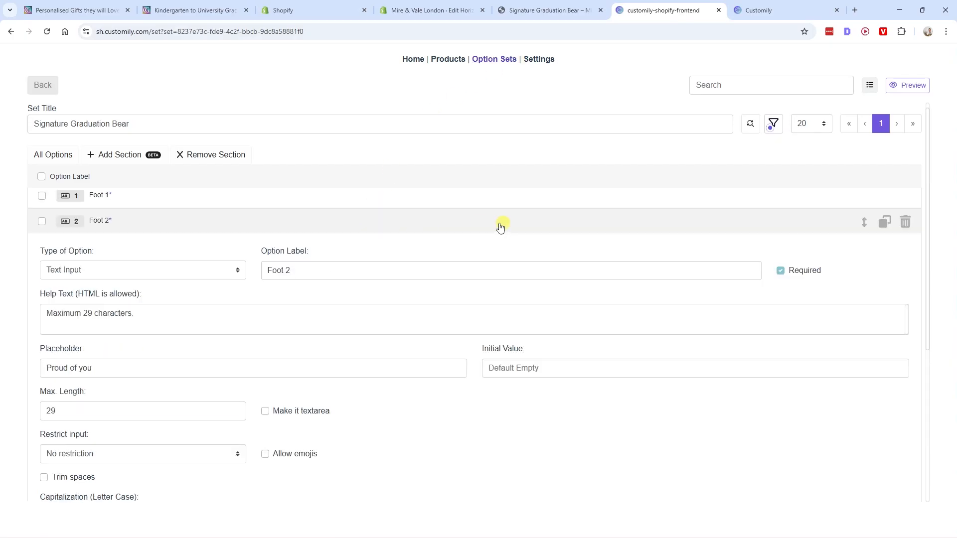
left_click(134, 226)
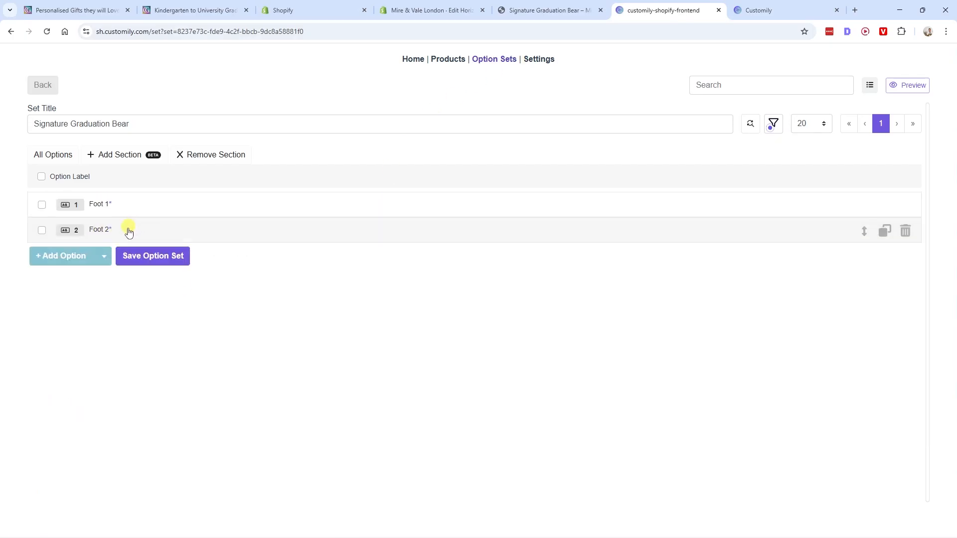
left_click(68, 262)
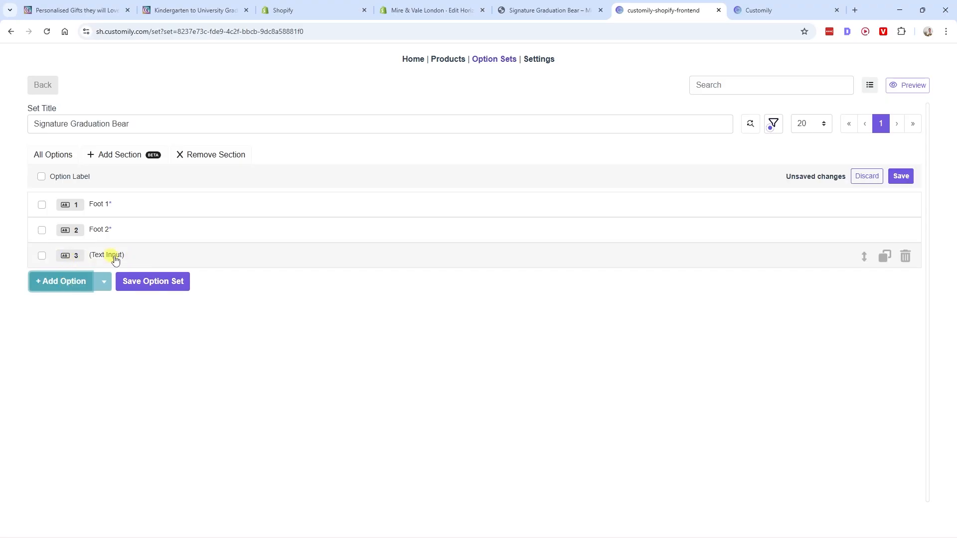
left_click(131, 257)
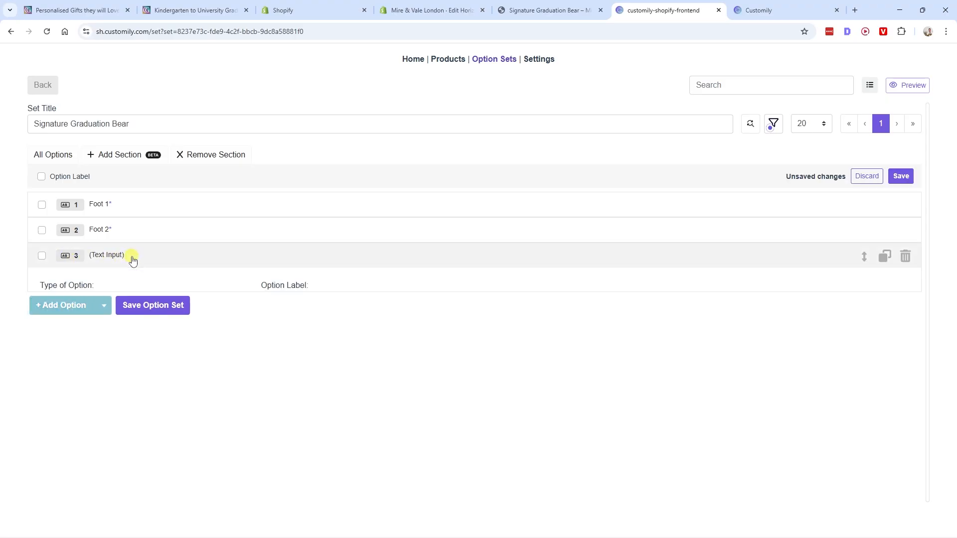
- Set the third option's type to Dropdown after checking the Font Colour field on the reference page
left_click(80, 285)
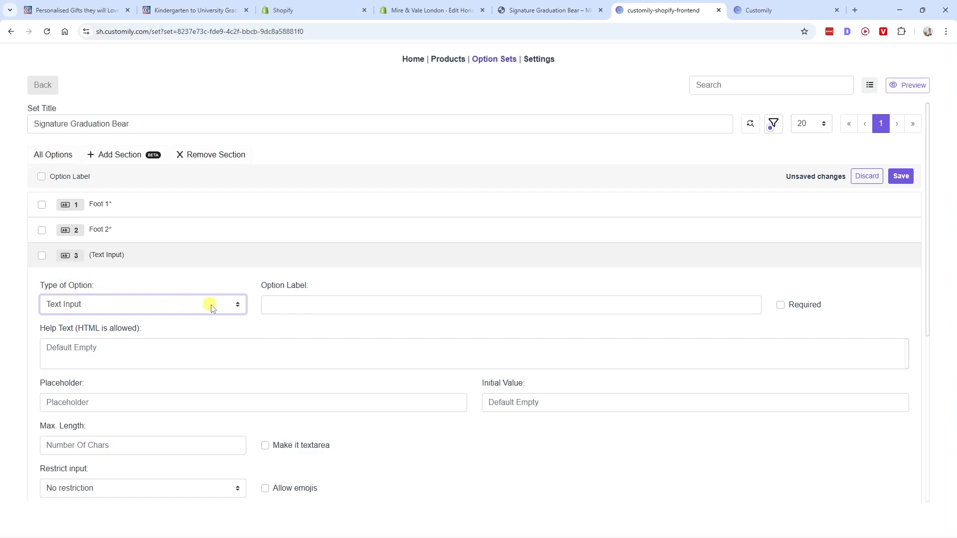
left_click(230, 306)
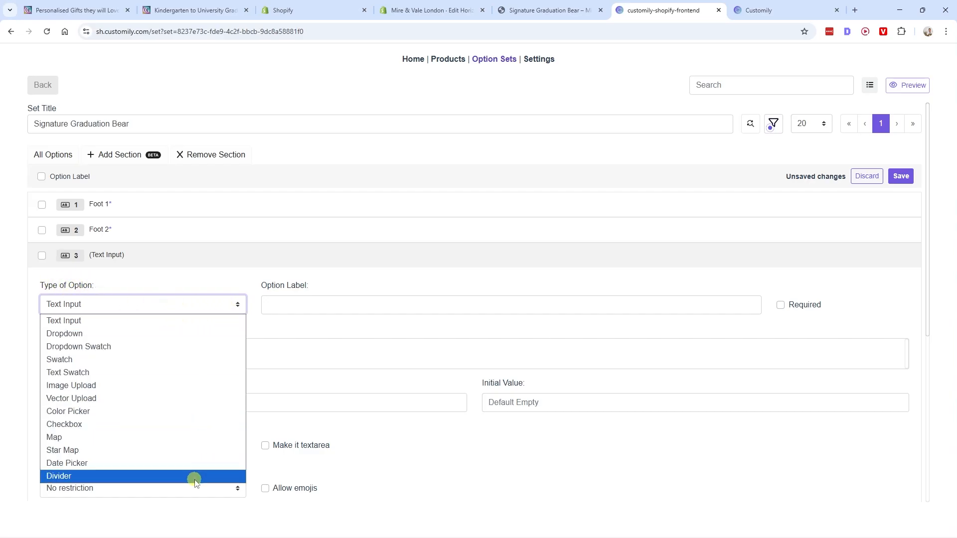
left_click(188, 10)
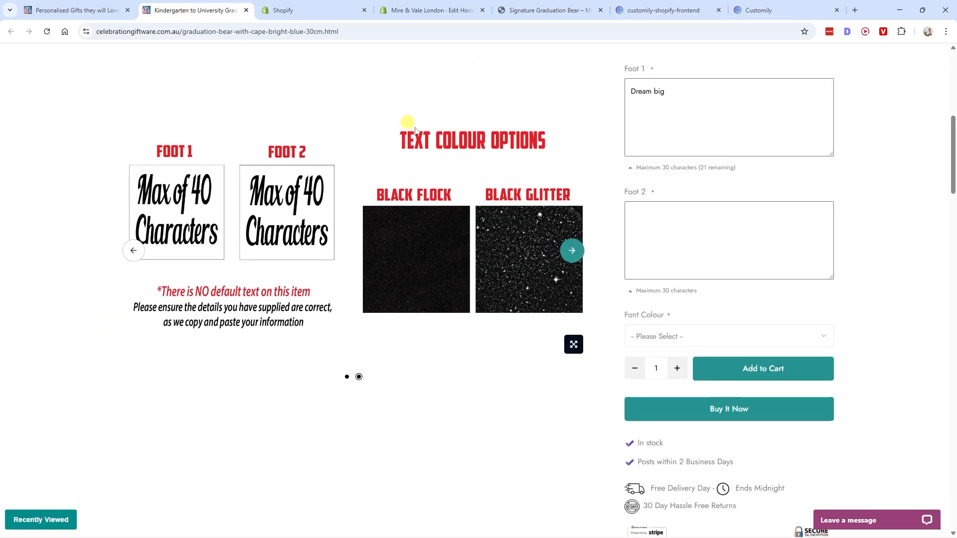
left_click(713, 339)
left_click(668, 336)
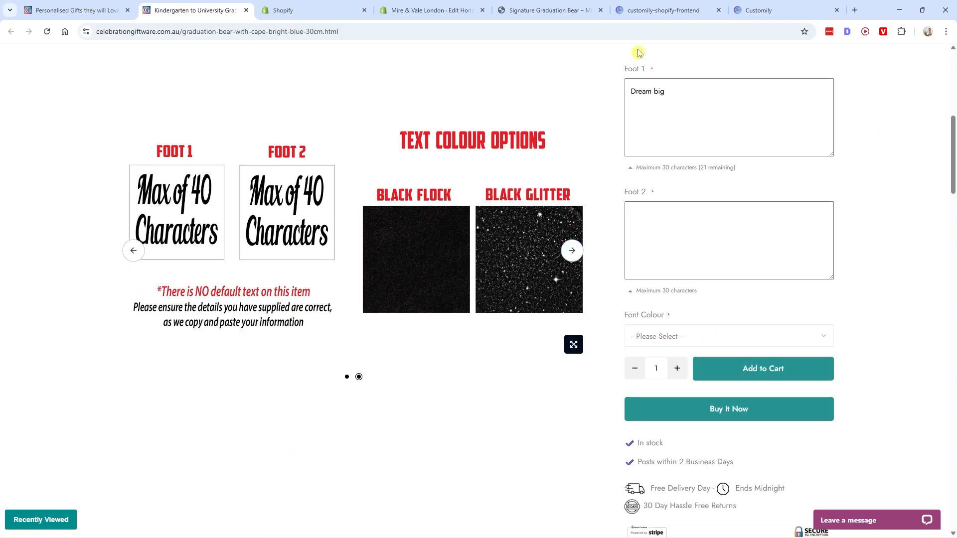
left_click(668, 10)
left_click(71, 333)
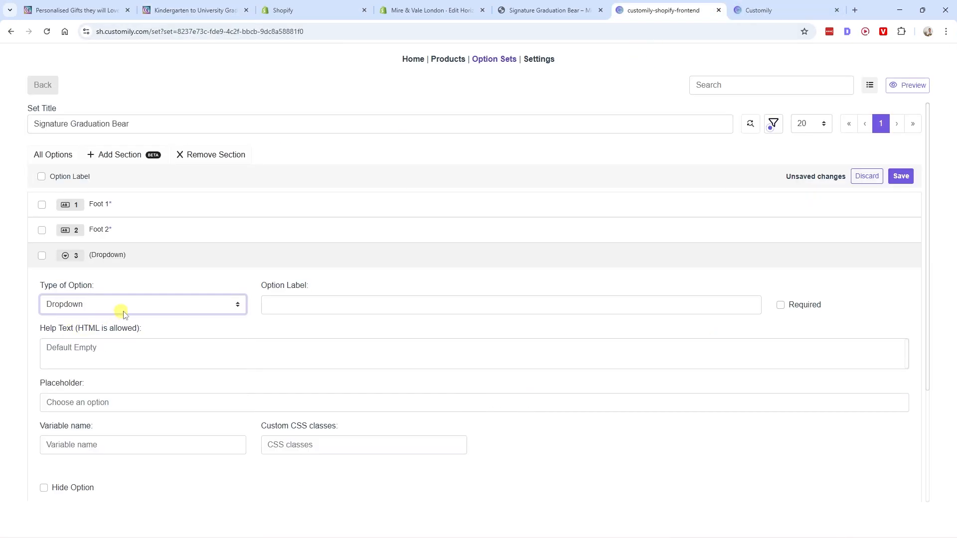
- Label the dropdown option "Text color", make it required and enter the help text "Choose between classic brown or black glitter"
left_click(293, 291)
type("Text color")
left_click_drag(303, 304, 263, 303)
left_click(817, 302)
key("Tab")
key("ctrl+shift+Tab")
left_click_drag(562, 282, 622, 284)
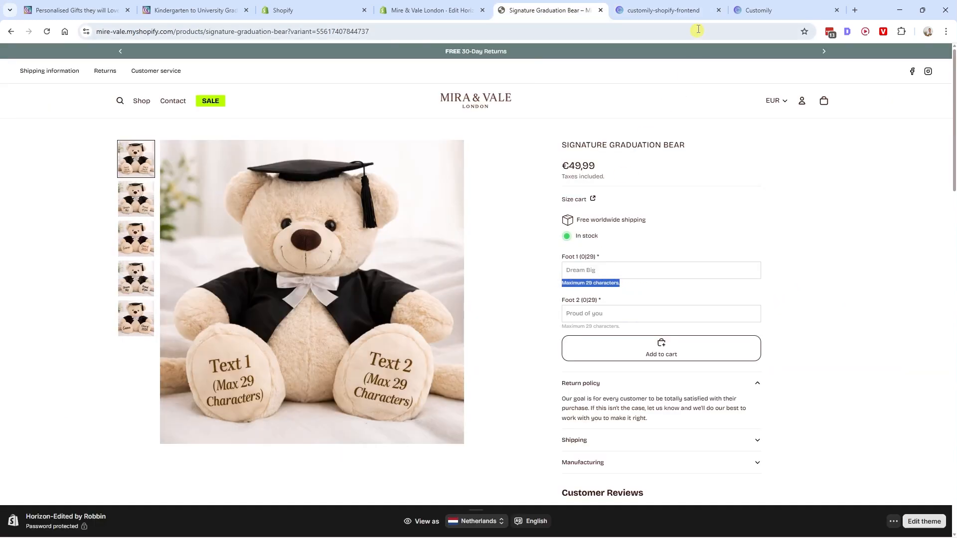
left_click(663, 10)
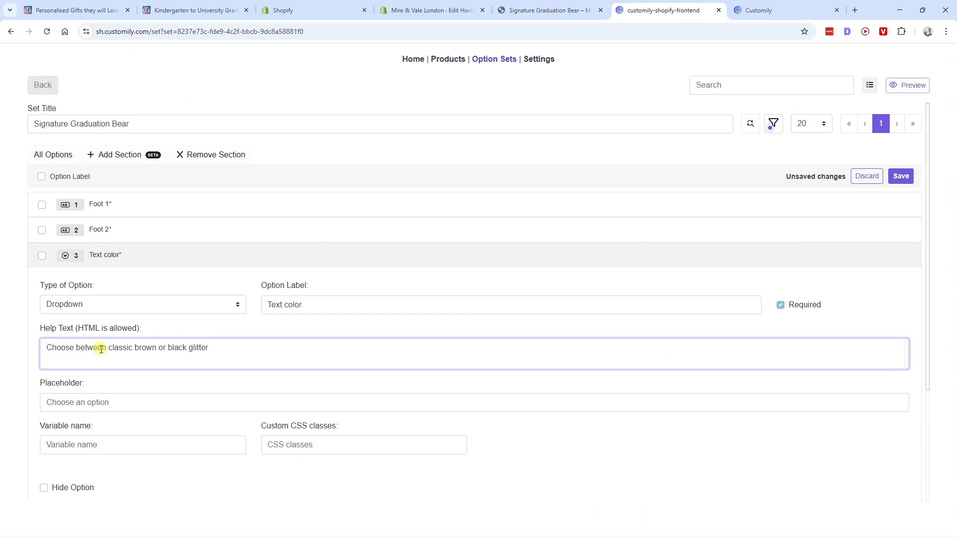
- Set the Text color placeholder to "Choose a text color", using the store page's Foot 1 placeholder as reference
left_click(65, 397)
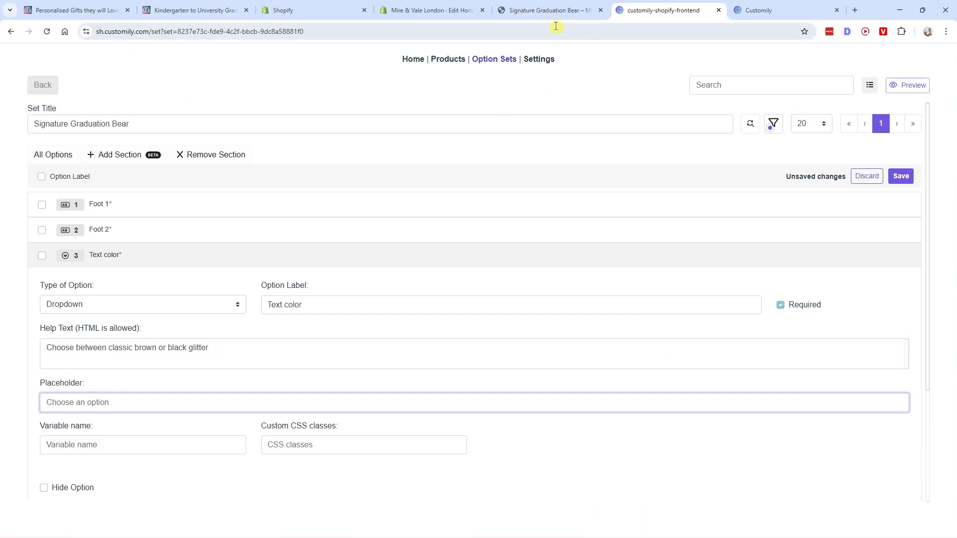
key("ctrl+shift+Tab")
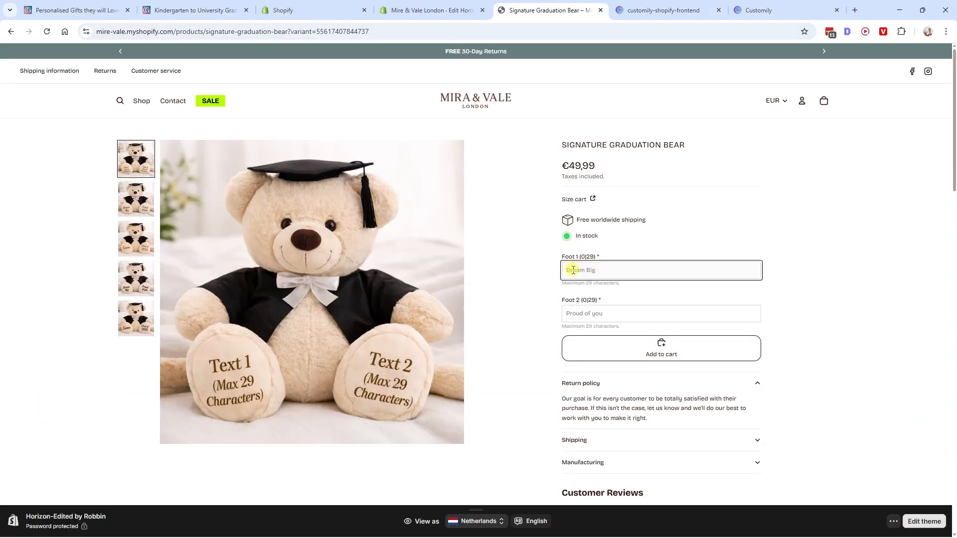
key("ctrl+Tab")
scroll(50, 349, "down", 2)
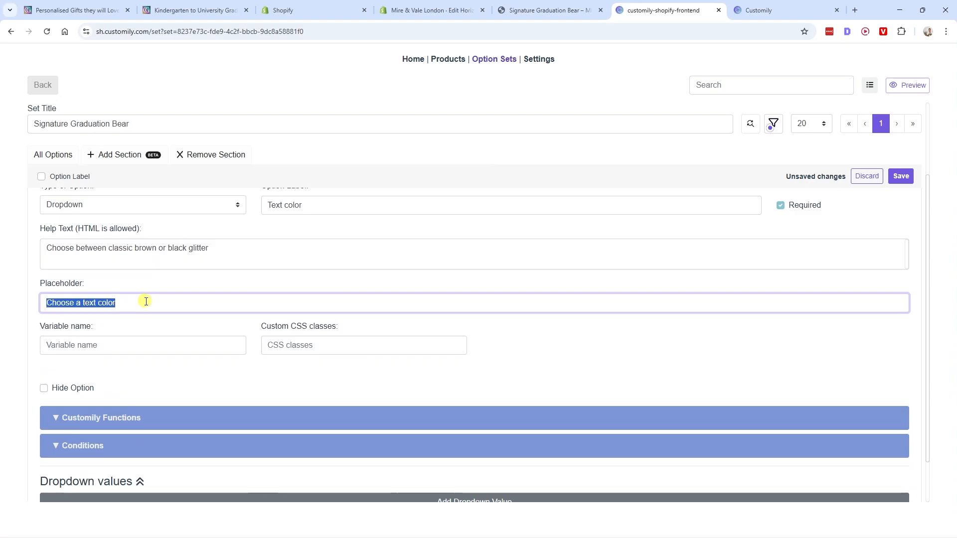
left_click(146, 301)
- Add a first dropdown value named "Brown (Classic)" to the Text color option
scroll(175, 316, "down", 1)
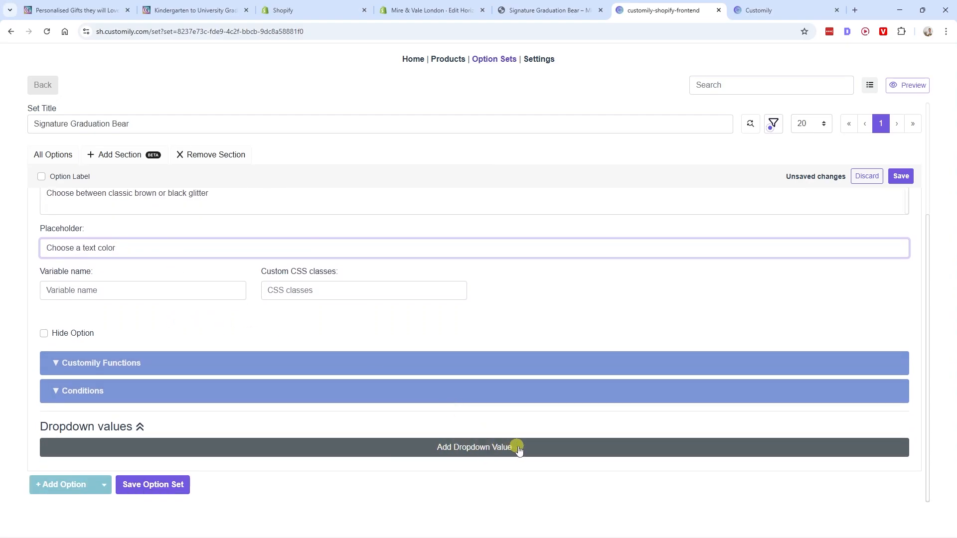
left_click(495, 448)
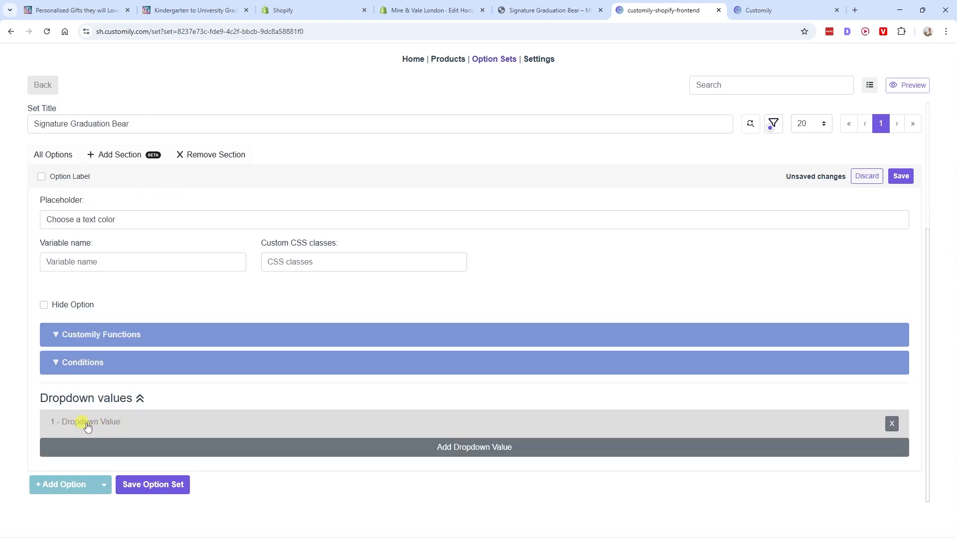
left_click(82, 424)
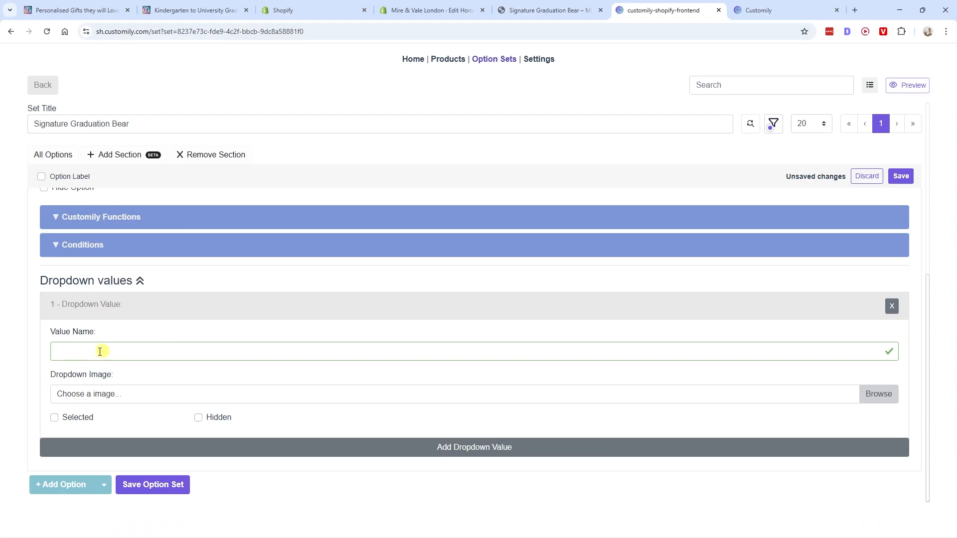
left_click(119, 349)
type("Brown (Classic)")
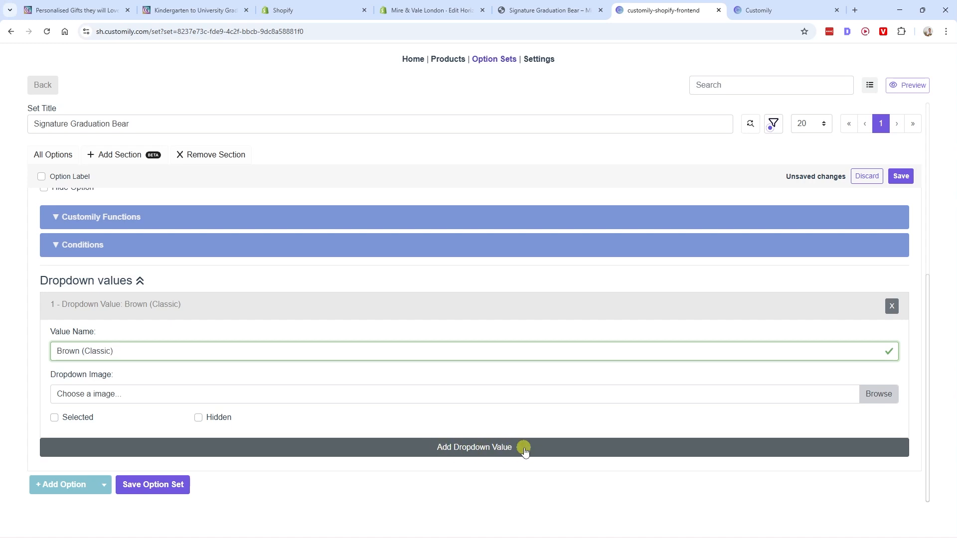
- Add a second dropdown value named "Black glitter" to the Text color option and save the option set
left_click(507, 448)
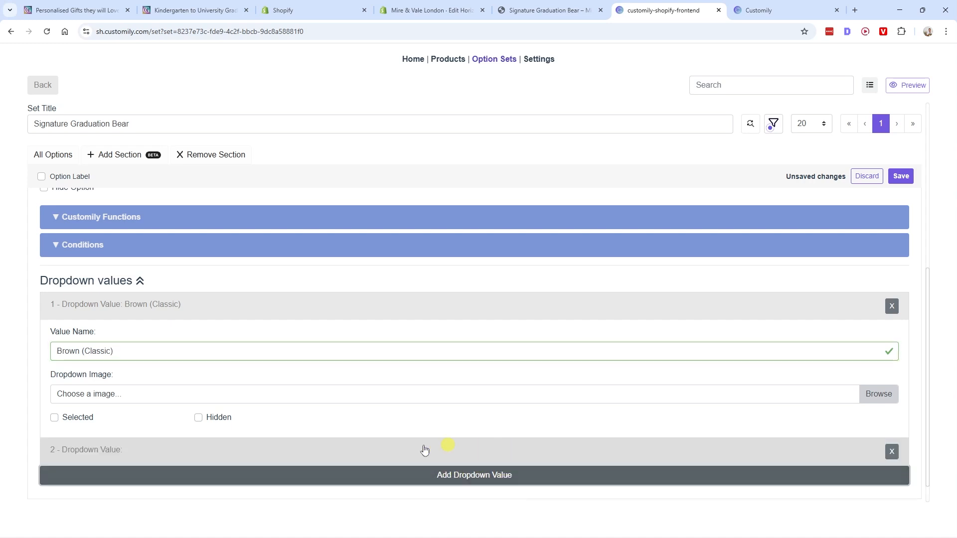
scroll(424, 450, "down", 1)
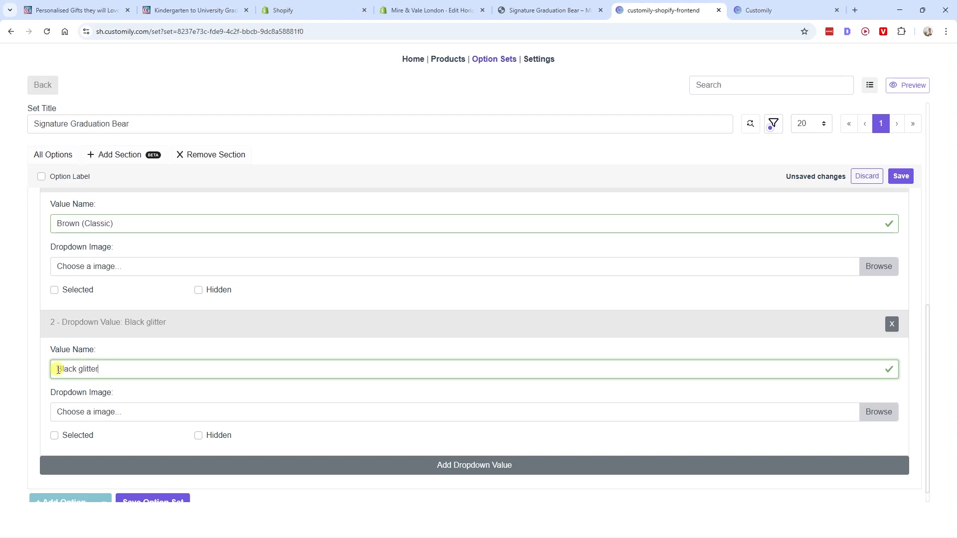
left_click_drag(57, 369, 119, 368)
left_click(189, 377)
left_click(902, 177)
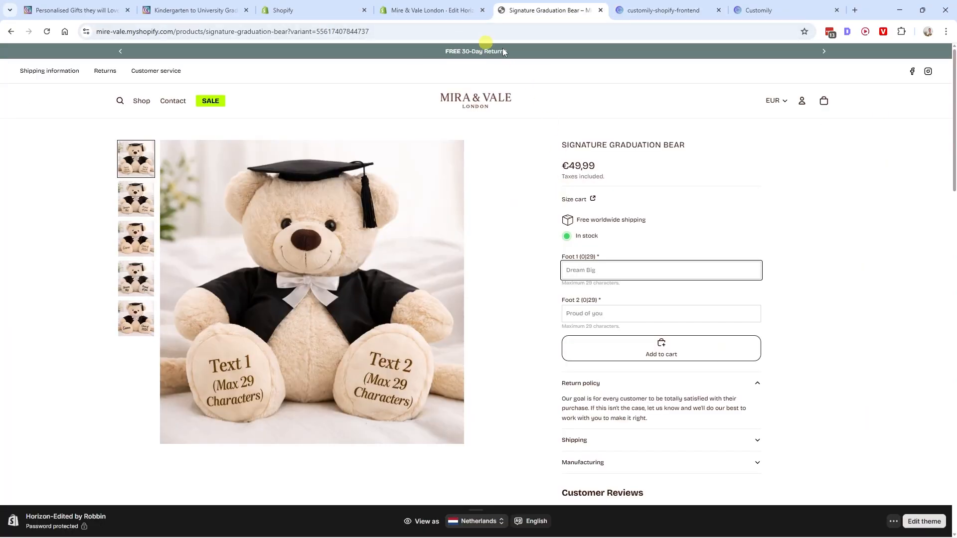
- Reload the bear's store page and check the choices in the Text color dropdown
key("F5")
scroll(611, 287, "down", 1)
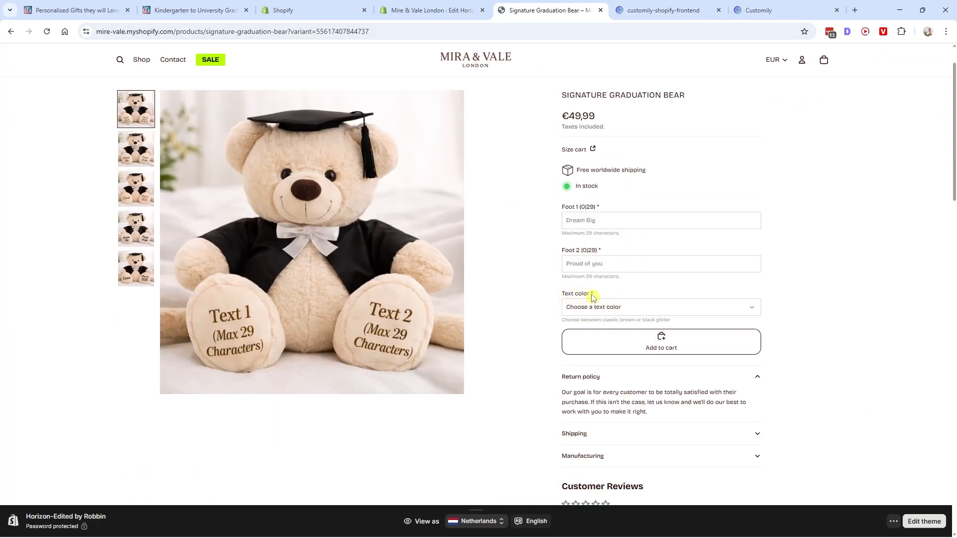
left_click(597, 306)
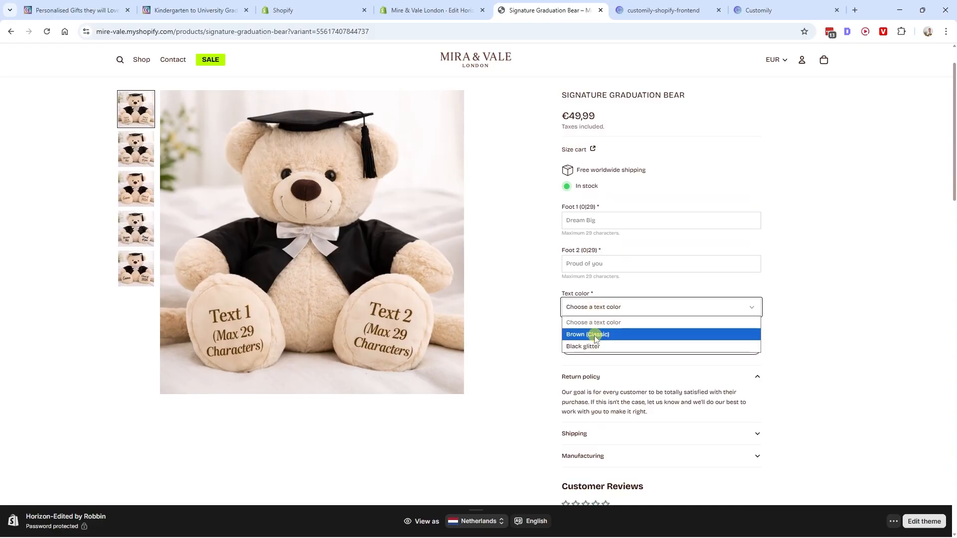
left_click(602, 305)
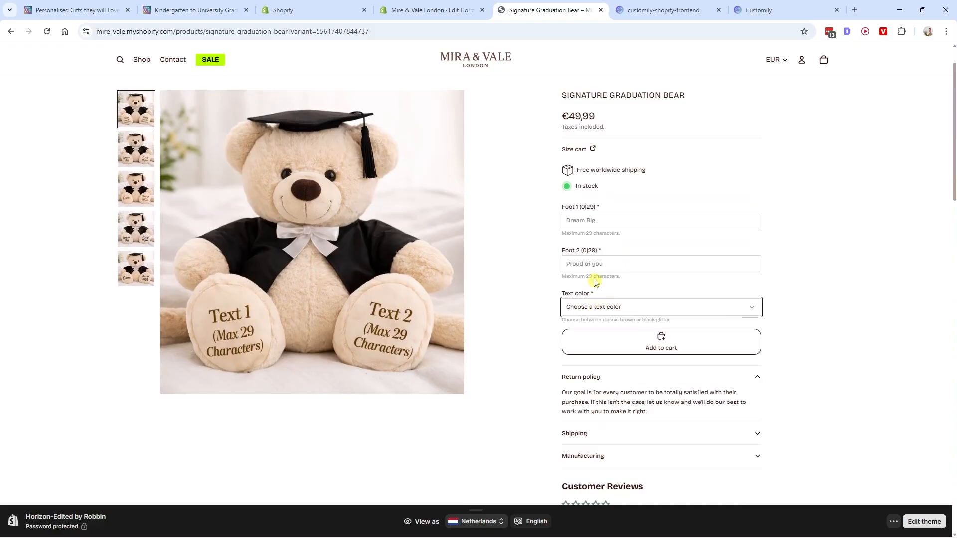
- Compare with the reference page's Font Colour dropdown, and change the Text color option's type to Swatch in Customily
left_click(199, 10)
left_click(691, 337)
left_click(692, 340)
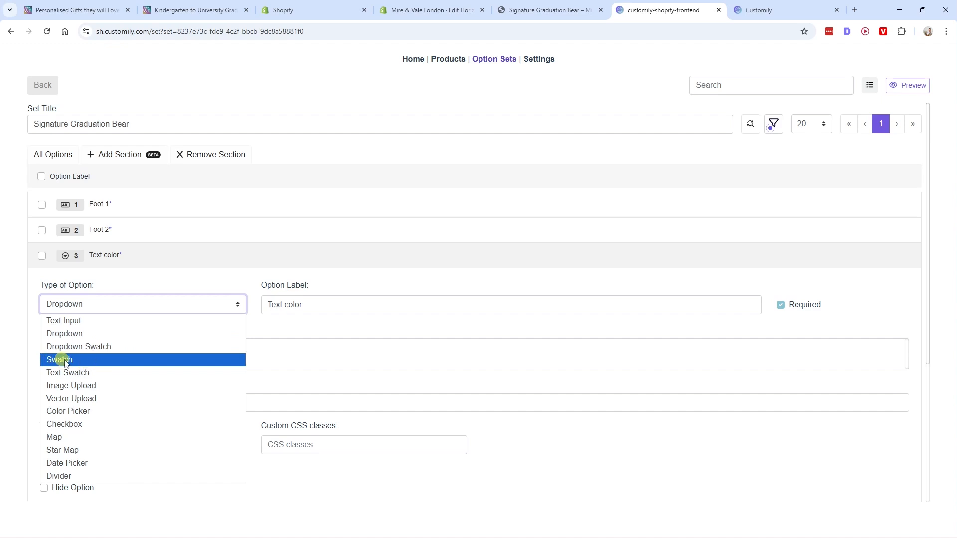
left_click(83, 362)
scroll(60, 395, "down", 3)
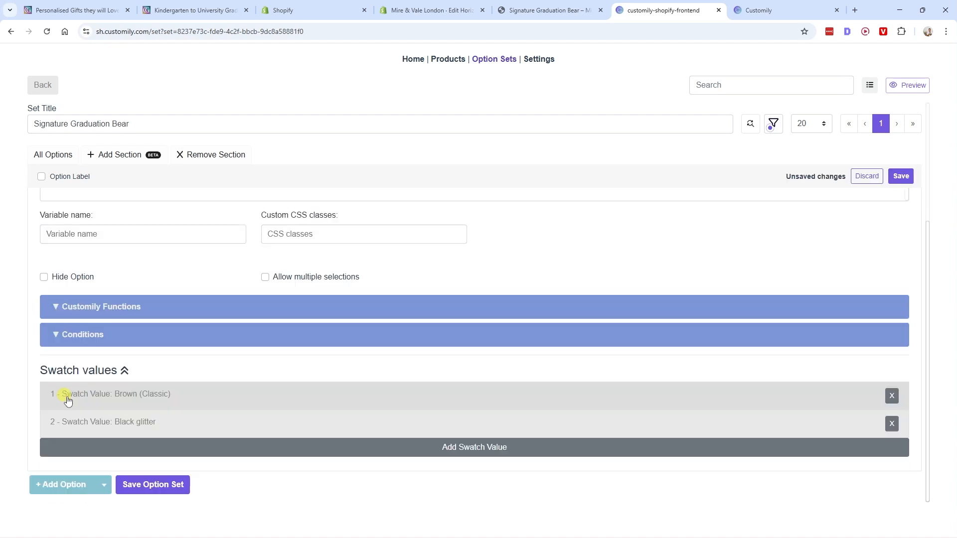
- Expand the Brown (Classic) and Black glitter swatch values to show their image and color settings
left_click(156, 397)
scroll(162, 394, "down", 5)
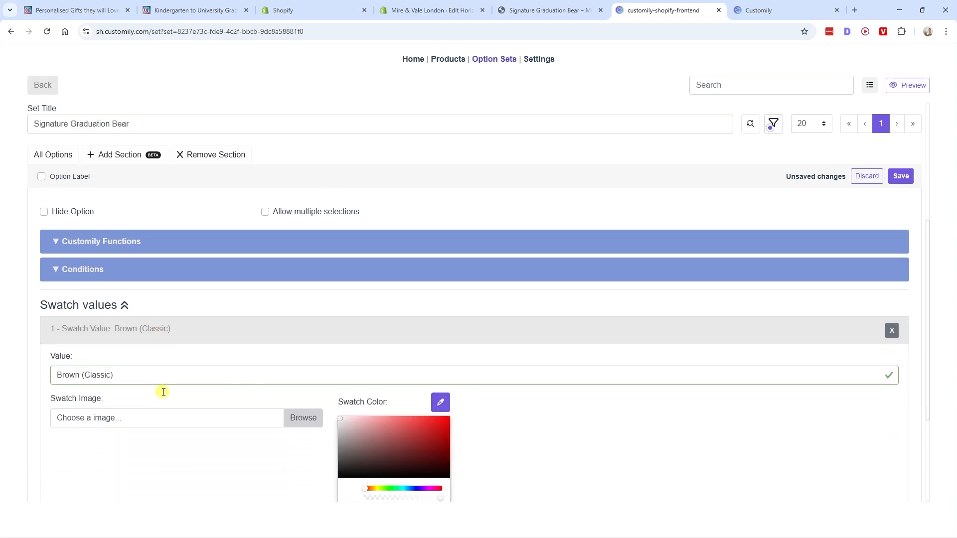
left_click(158, 423)
scroll(170, 392, "up", 4)
scroll(169, 392, "down", 3)
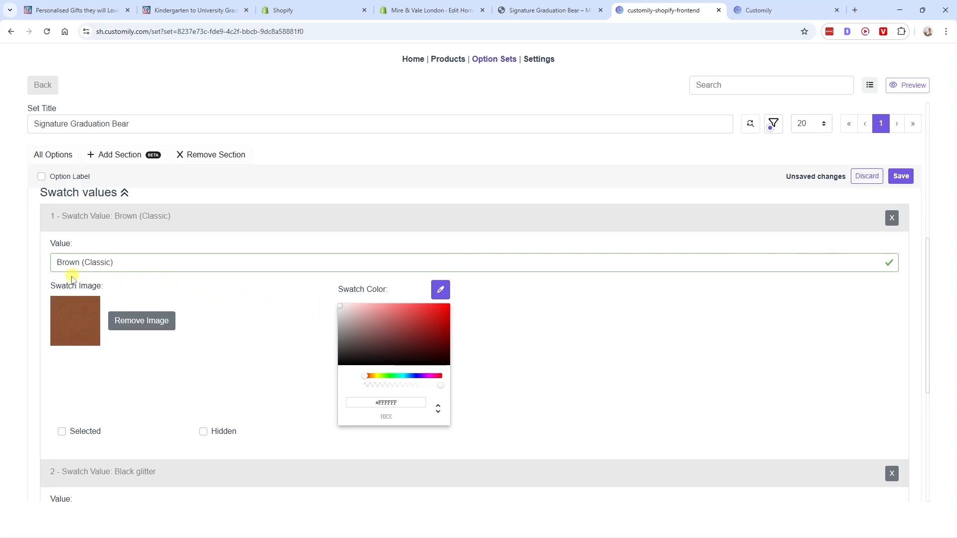
- Add a black glitter texture as the swatch image of the Black glitter value
scroll(186, 309, "down", 5)
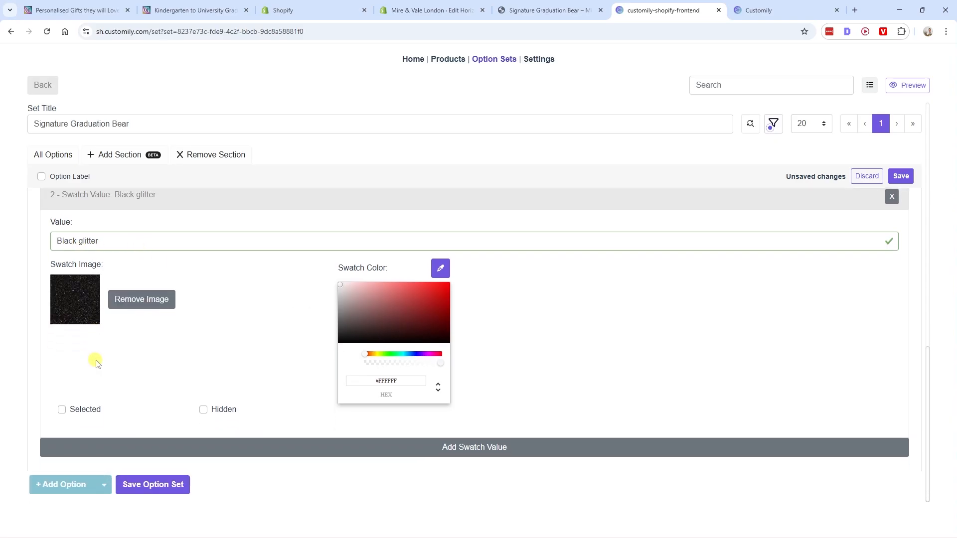
scroll(96, 359, "up", 4)
scroll(100, 319, "down", 3)
scroll(102, 284, "down", 2)
- Reload the bear's store page and compare its Text color swatches with the reference product page
key("ctrl+Page_Up")
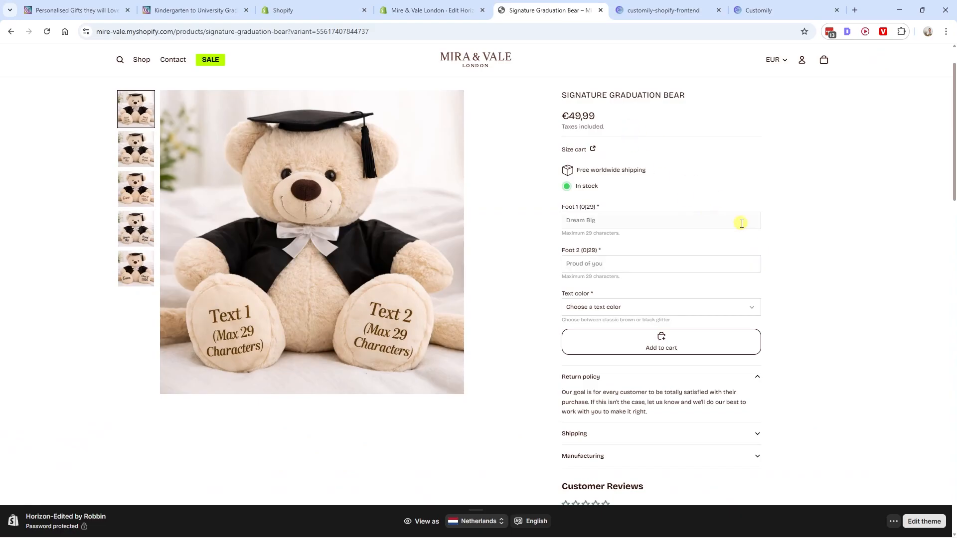
key("F5")
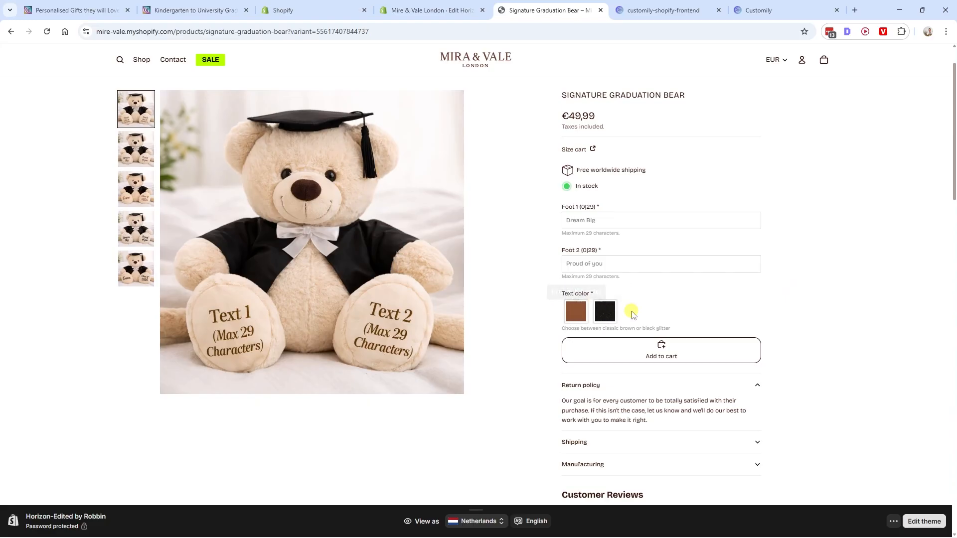
left_click(207, 11)
left_click(698, 339)
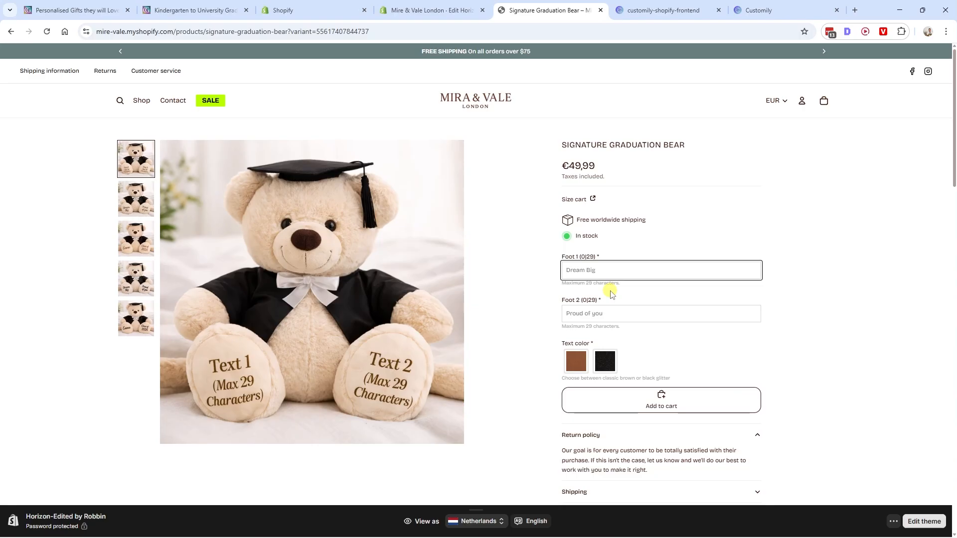
- Fill in Foot 1 as "Dream big" and Foot 2 as "Proud of you", choose the Brown (Classic) text color, and add the bear to the cart
type("eam big")
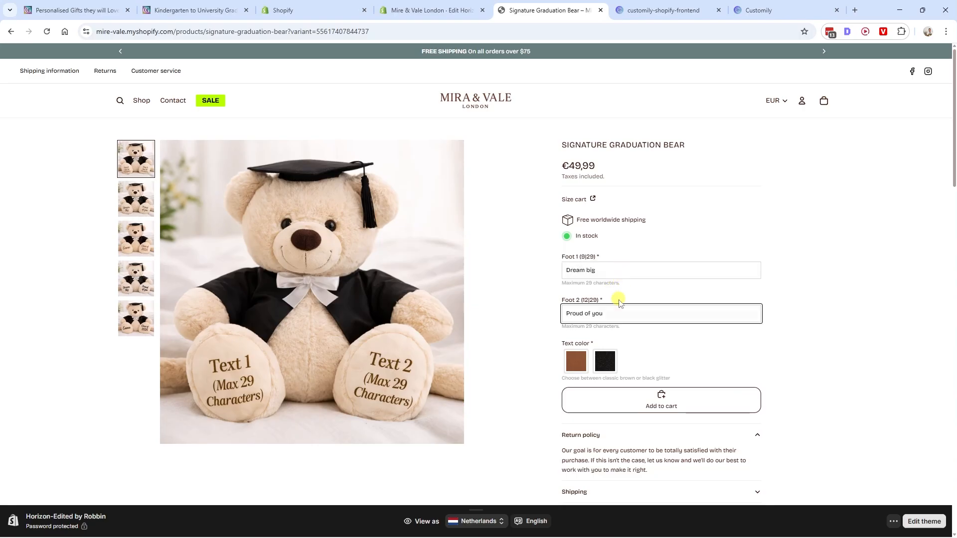
left_click_drag(613, 272, 552, 275)
left_click_drag(630, 314, 526, 315)
scroll(588, 271, "down", 1)
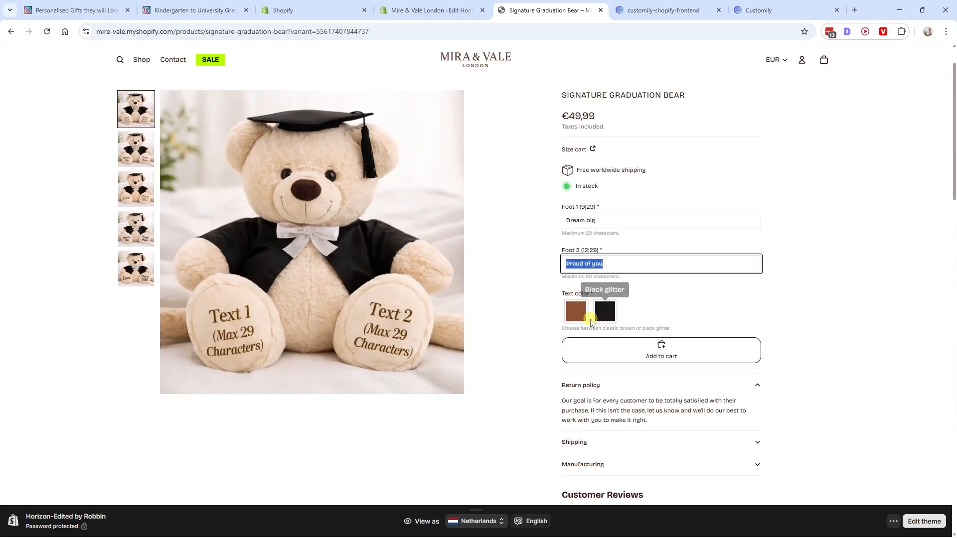
left_click(573, 321)
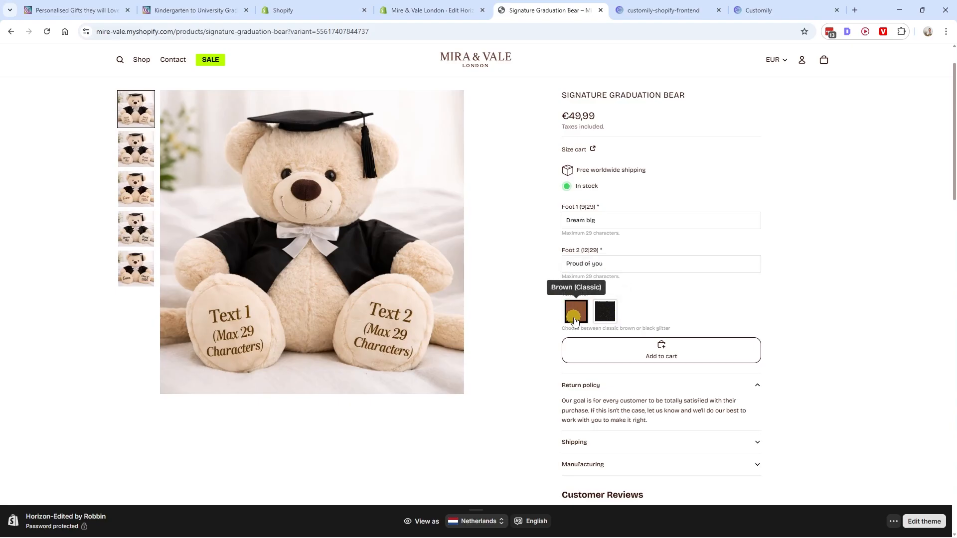
left_click(672, 353)
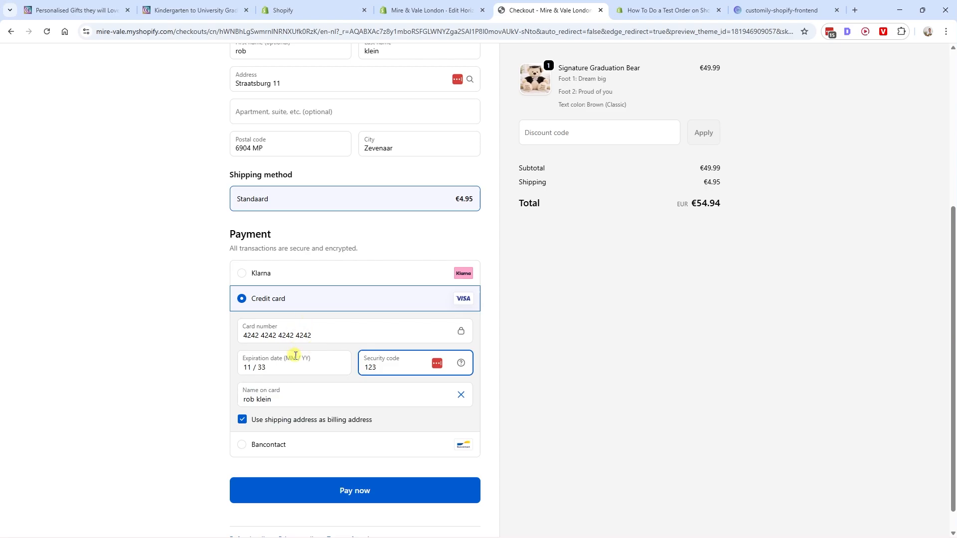
- Review the test card entered at checkout and the Shopify Payments test mode details in the test order guide
left_click_drag(325, 339, 209, 347)
left_click(192, 351)
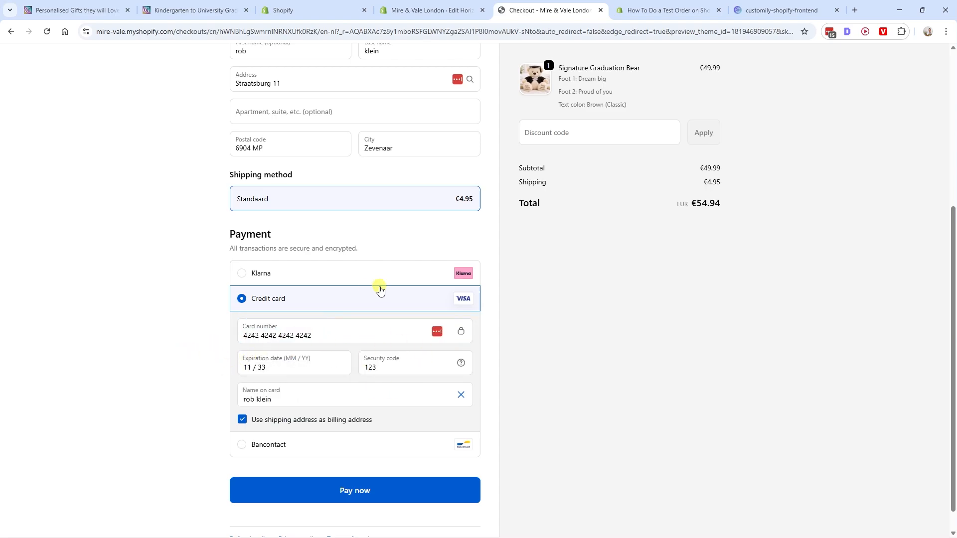
left_click(691, 10)
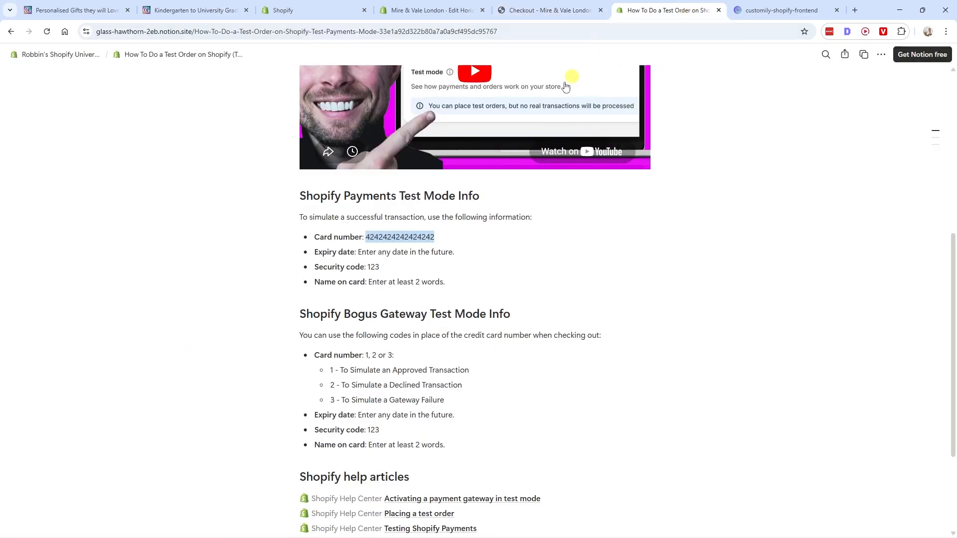
scroll(438, 259, "up", 5)
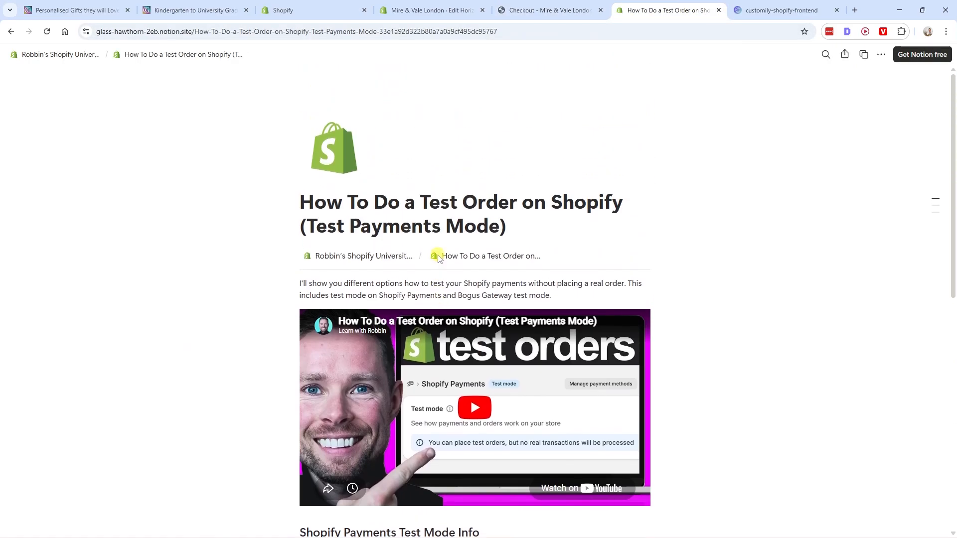
scroll(437, 257, "down", 8)
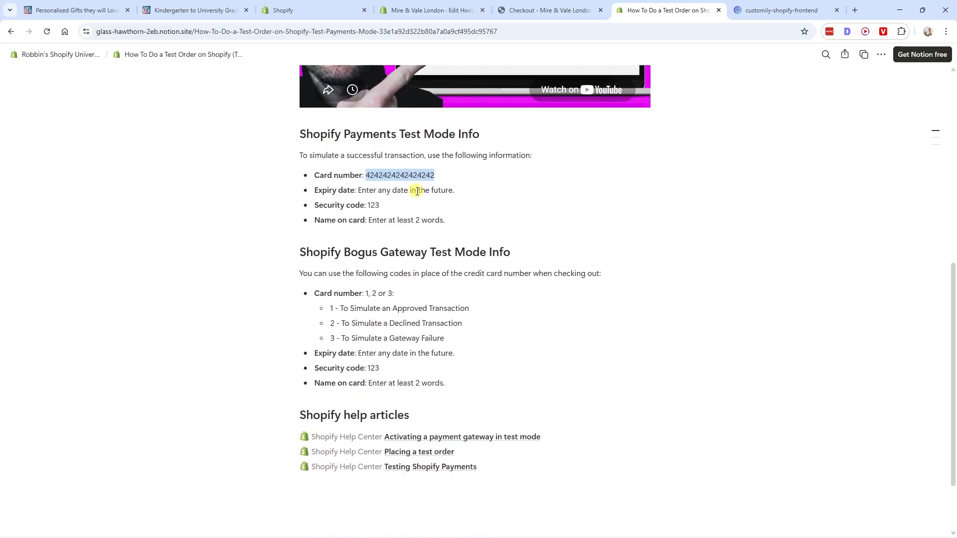
left_click_drag(301, 134, 568, 214)
left_click(398, 178)
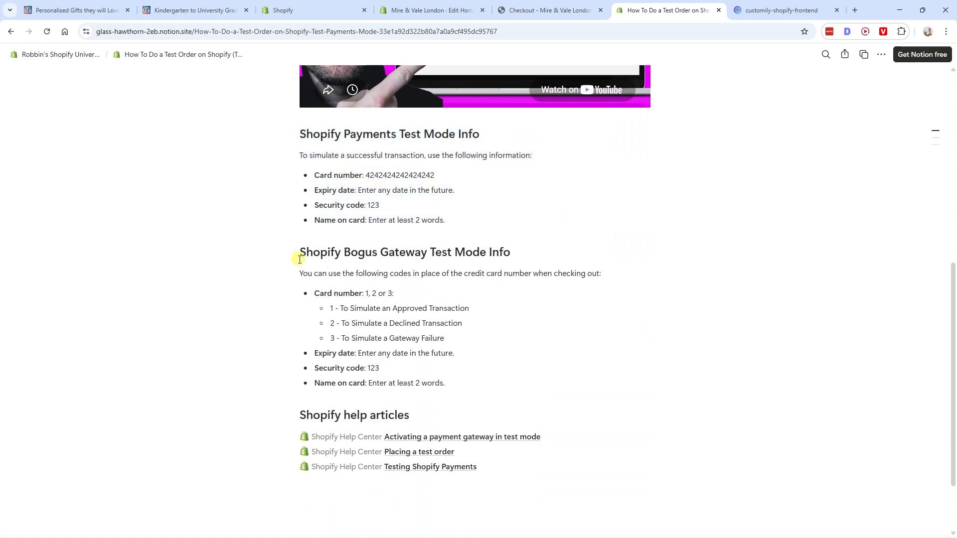
- Return to the checkout and pay for the Signature Graduation Bear test order by credit card
key("ctrl+shift+Tab")
left_click(366, 495)
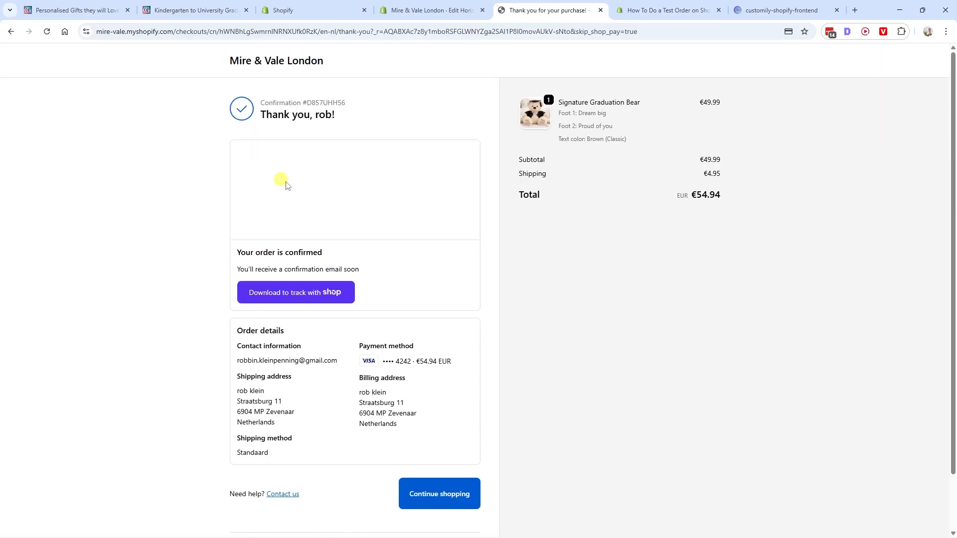
- Open the newest order in the Shopify admin and examine the bear's personalization details and the order timeline
left_click(429, 10)
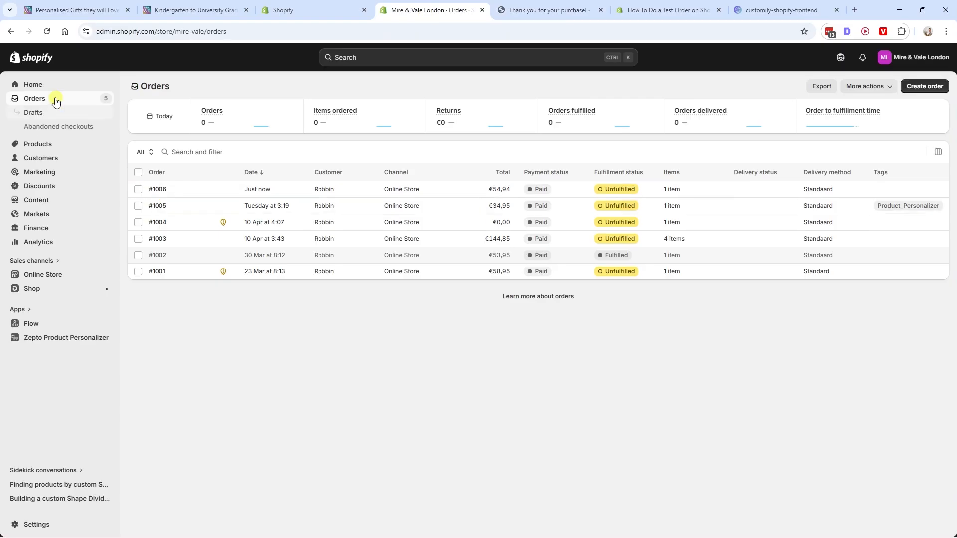
left_click(157, 189)
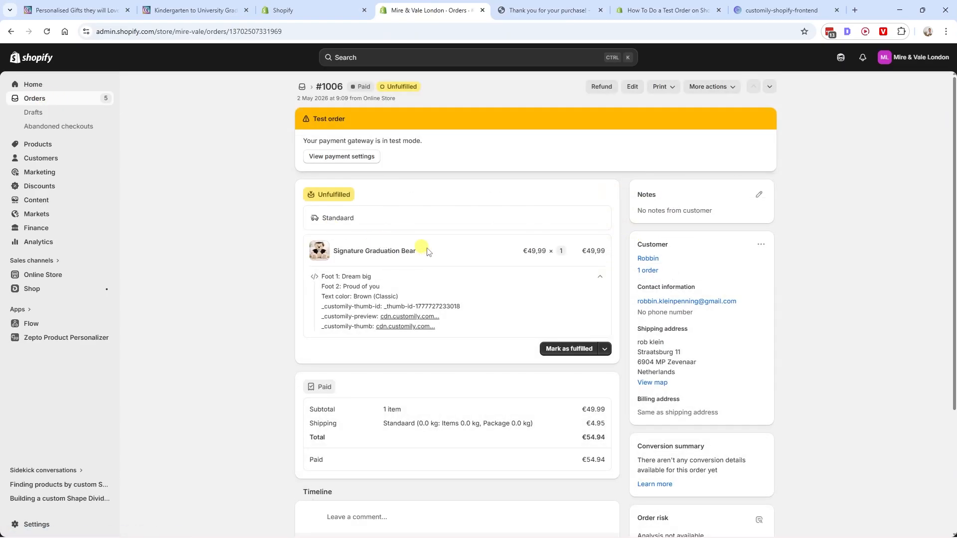
scroll(602, 276, "down", 2)
scroll(402, 327, "down", 1)
scroll(392, 325, "up", 3)
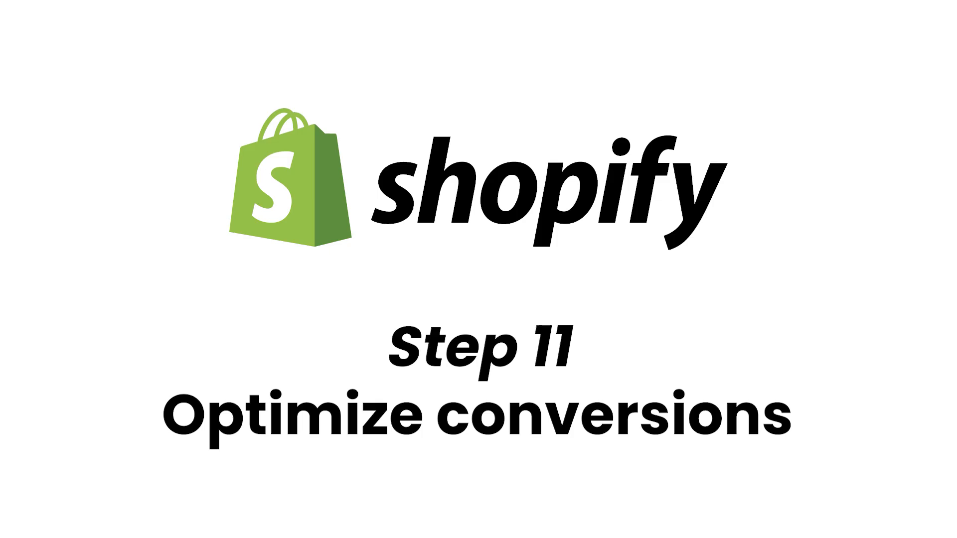